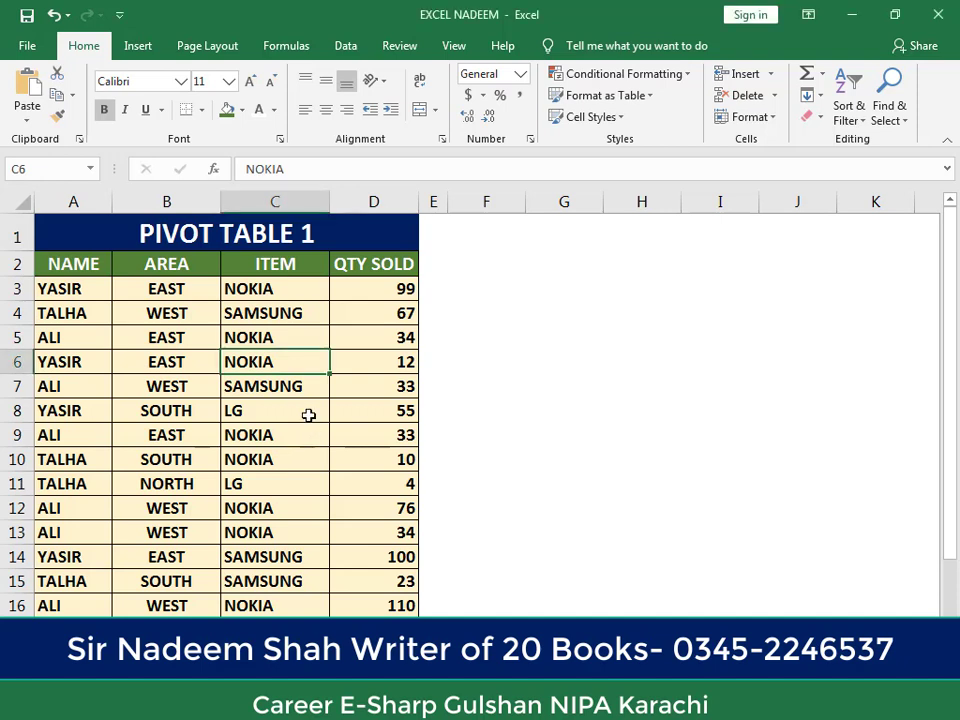
click(276, 409)
click(168, 418)
click(254, 400)
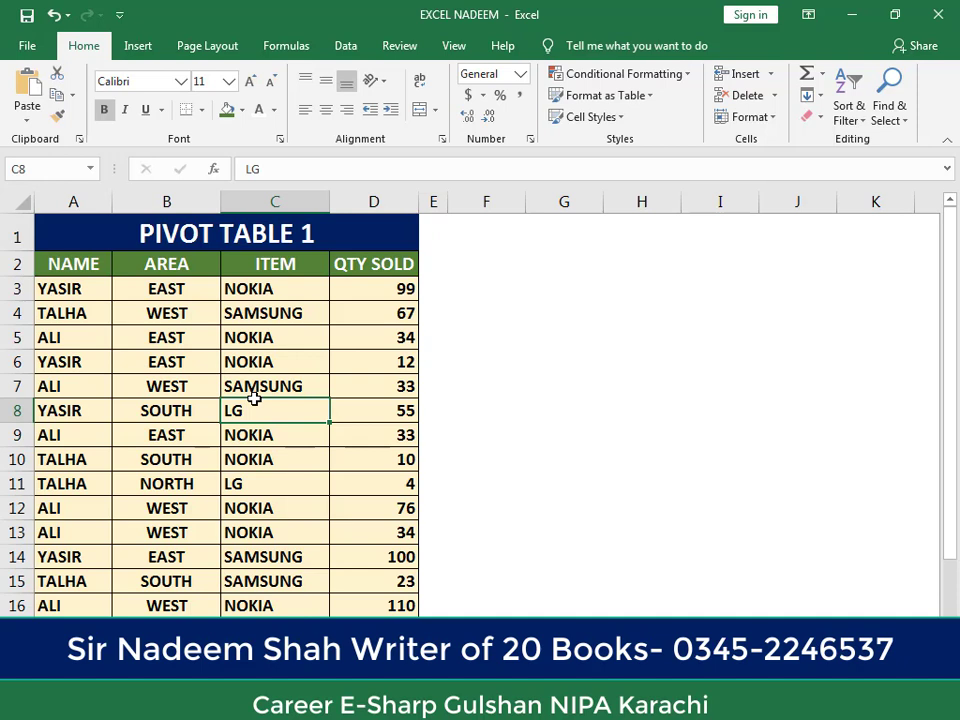
drag(255, 398, 210, 423)
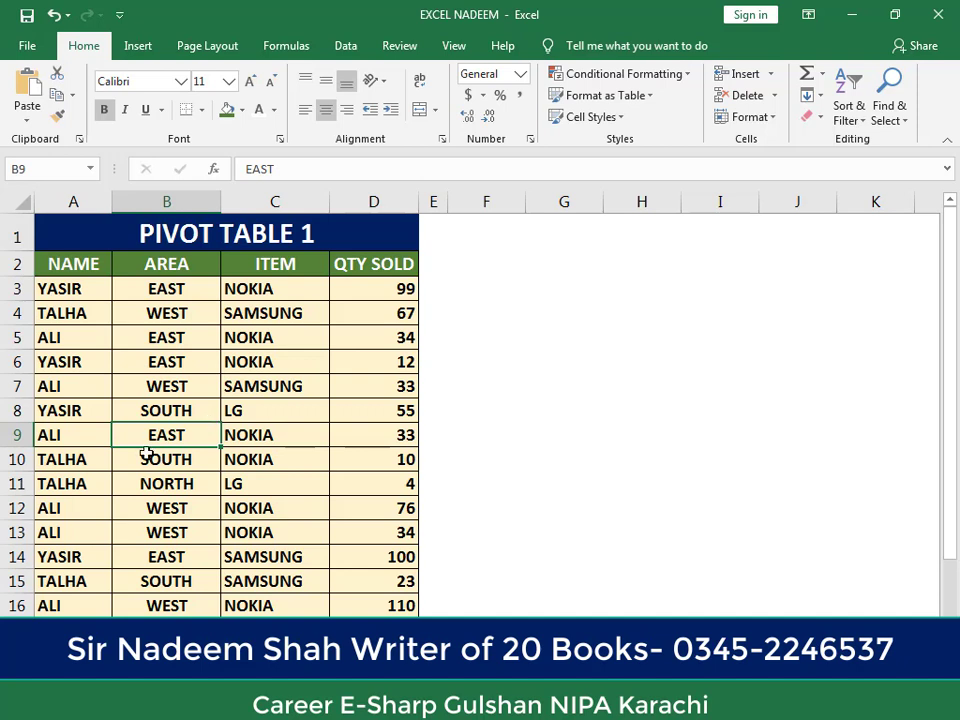
click(228, 380)
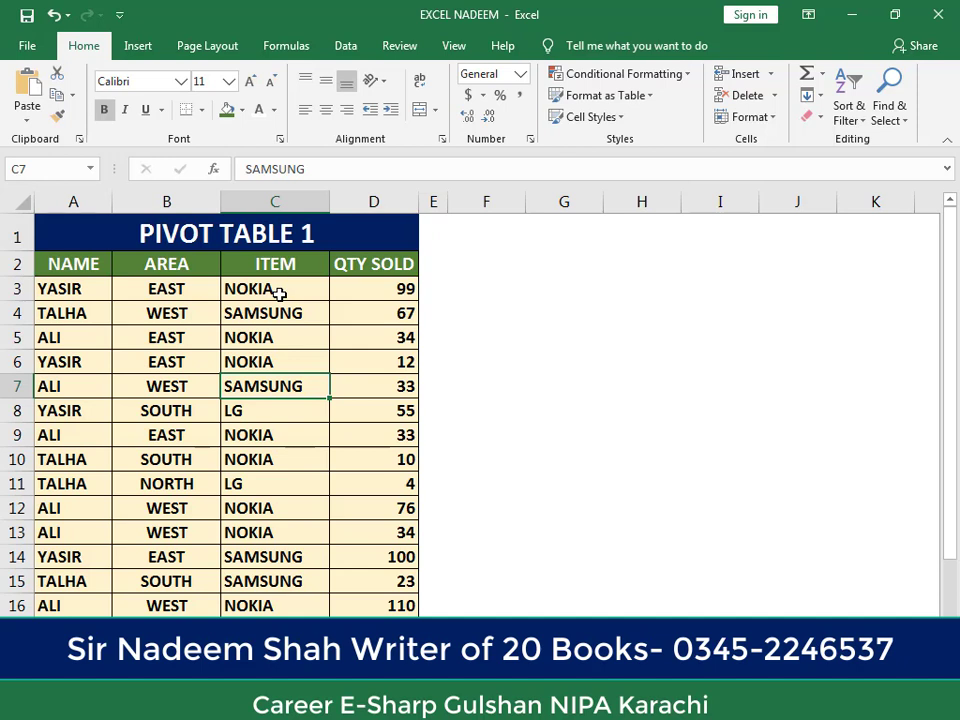
click(125, 388)
click(235, 390)
click(208, 371)
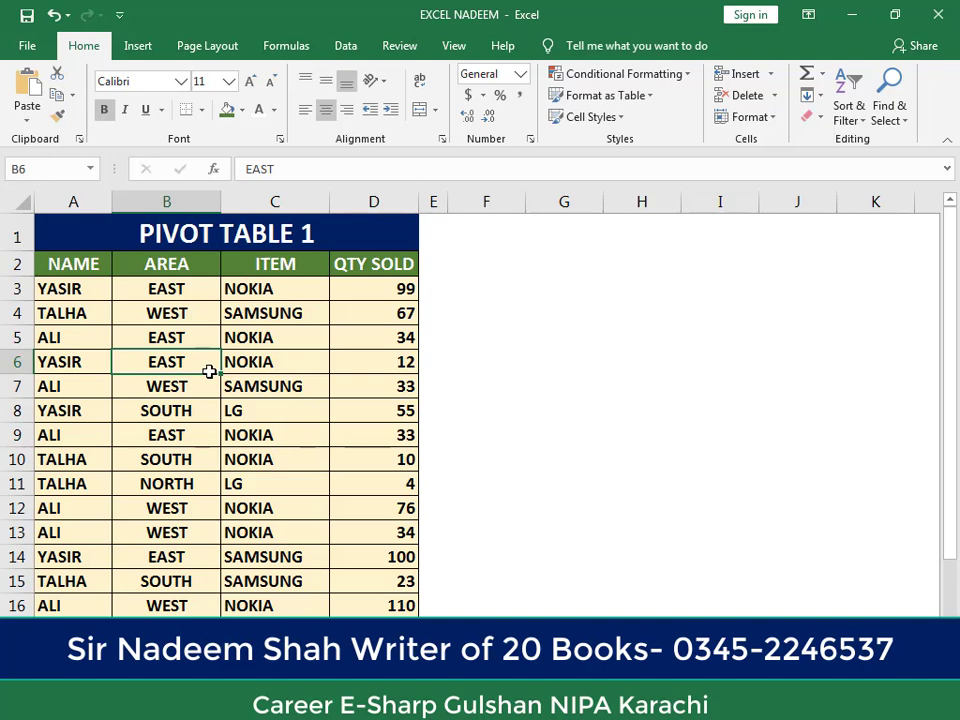
click(212, 410)
click(246, 388)
double_click(246, 388)
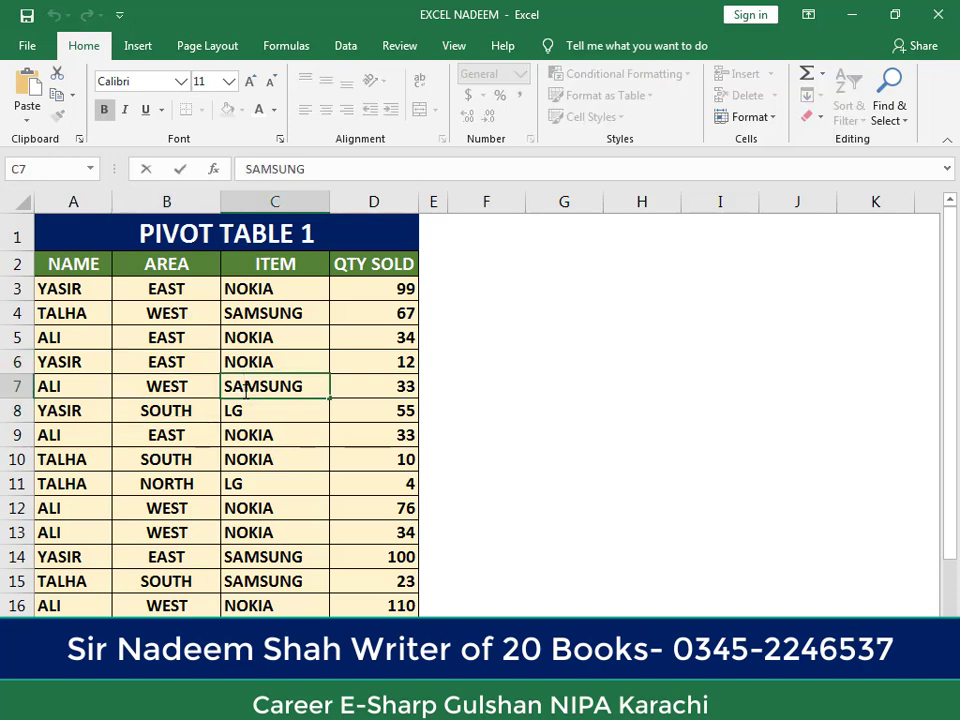
click(195, 414)
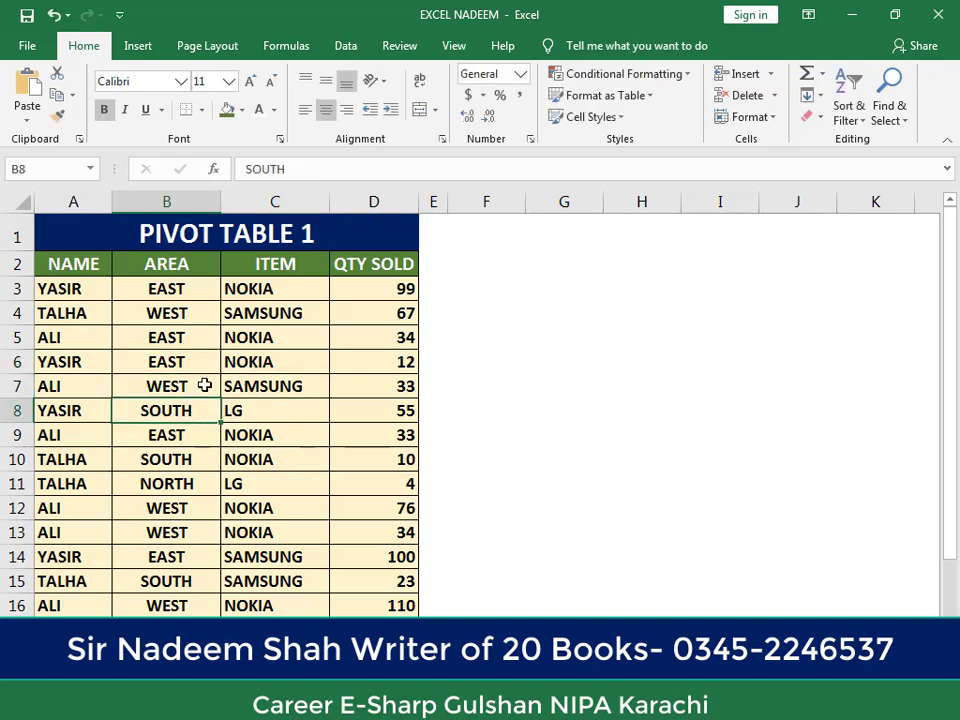
click(205, 382)
click(225, 439)
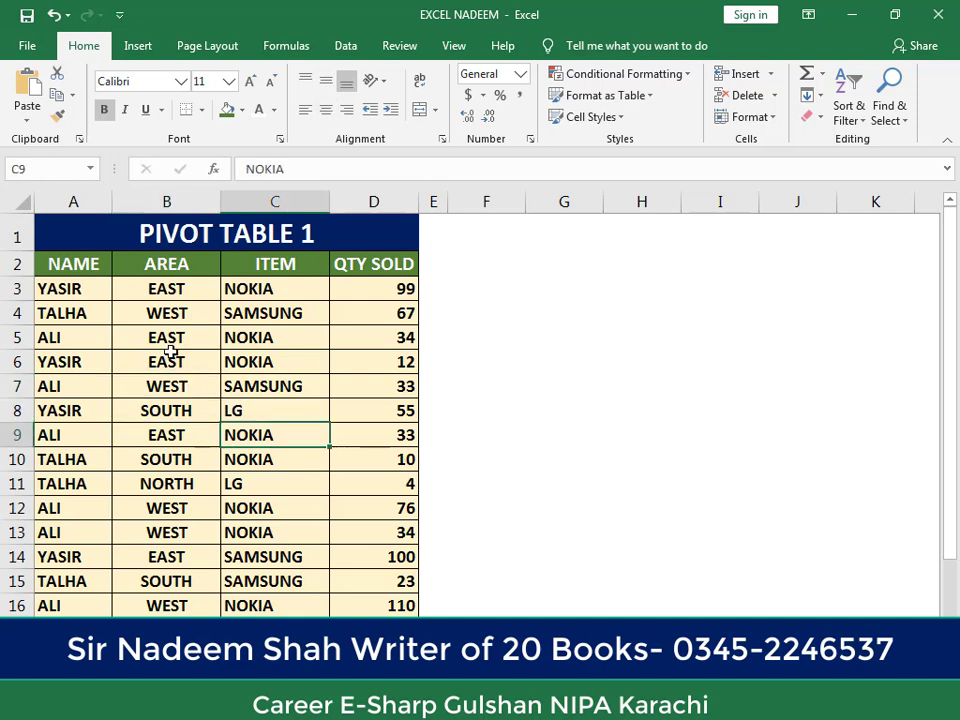
drag(92, 265, 368, 610)
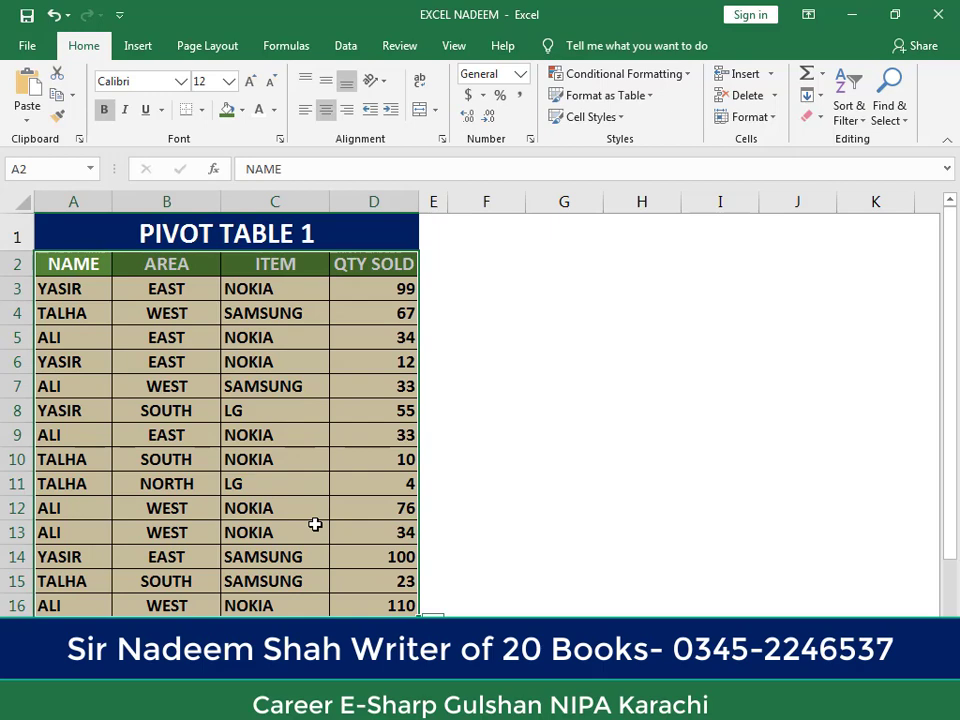
click(305, 468)
click(243, 394)
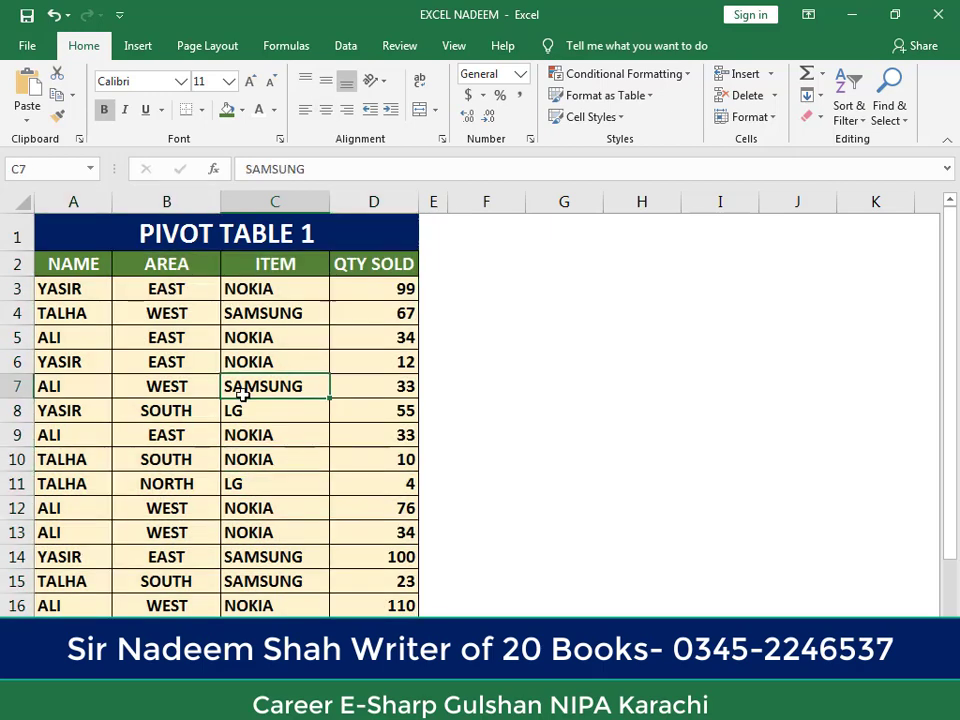
click(150, 390)
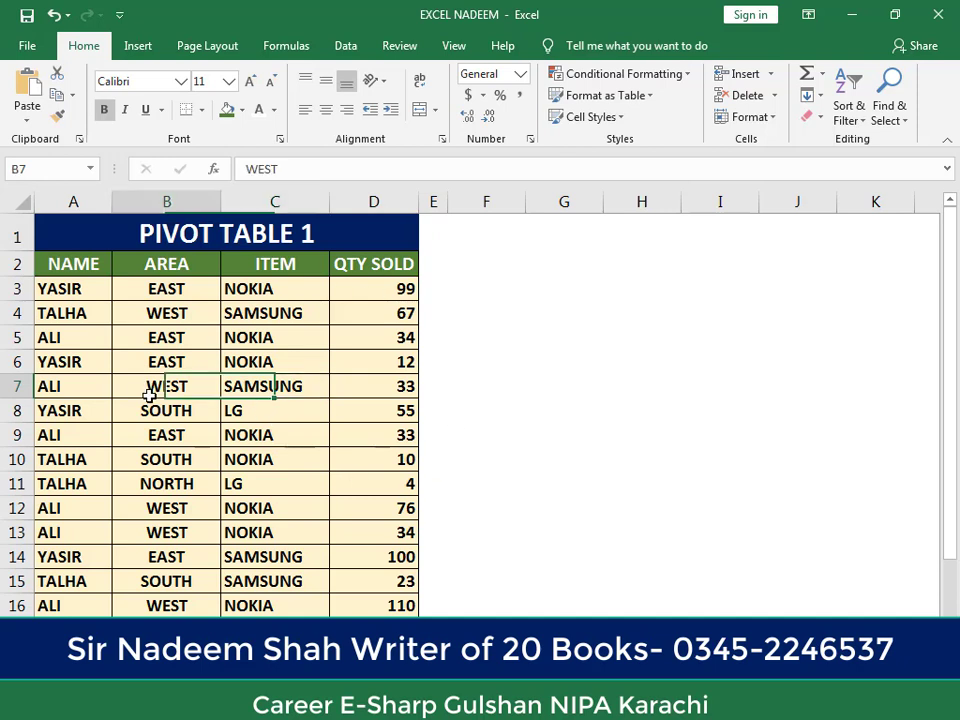
click(135, 466)
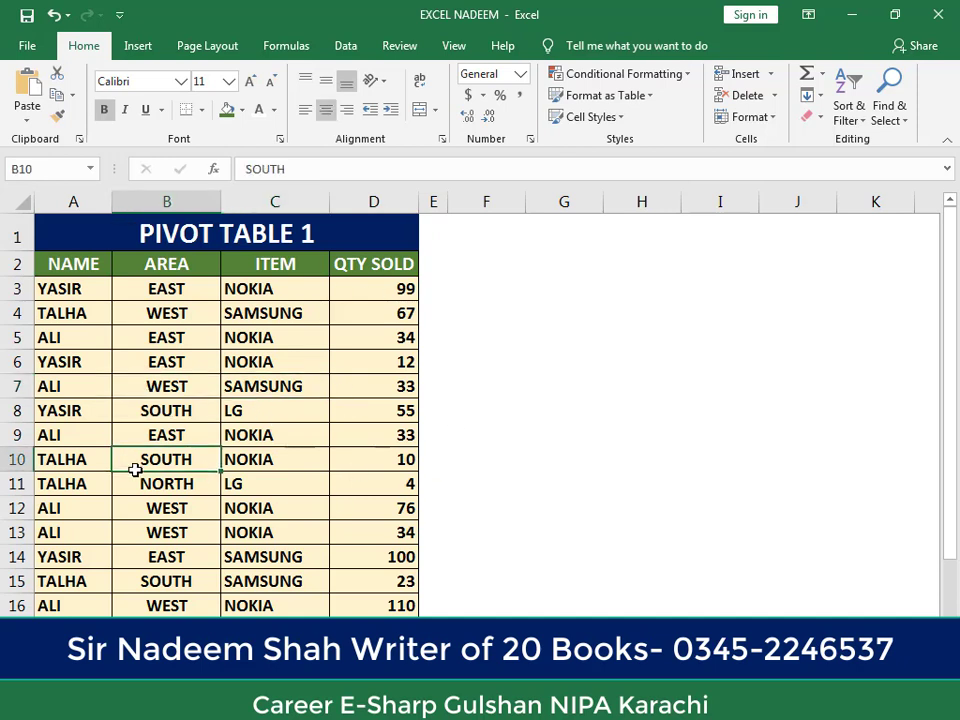
click(276, 480)
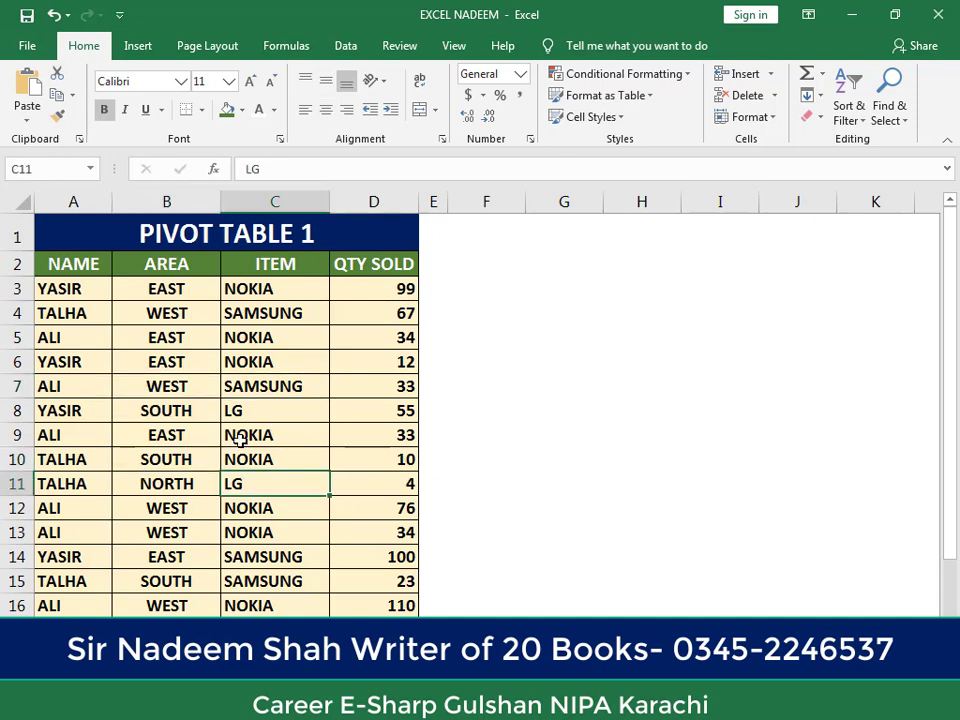
click(183, 433)
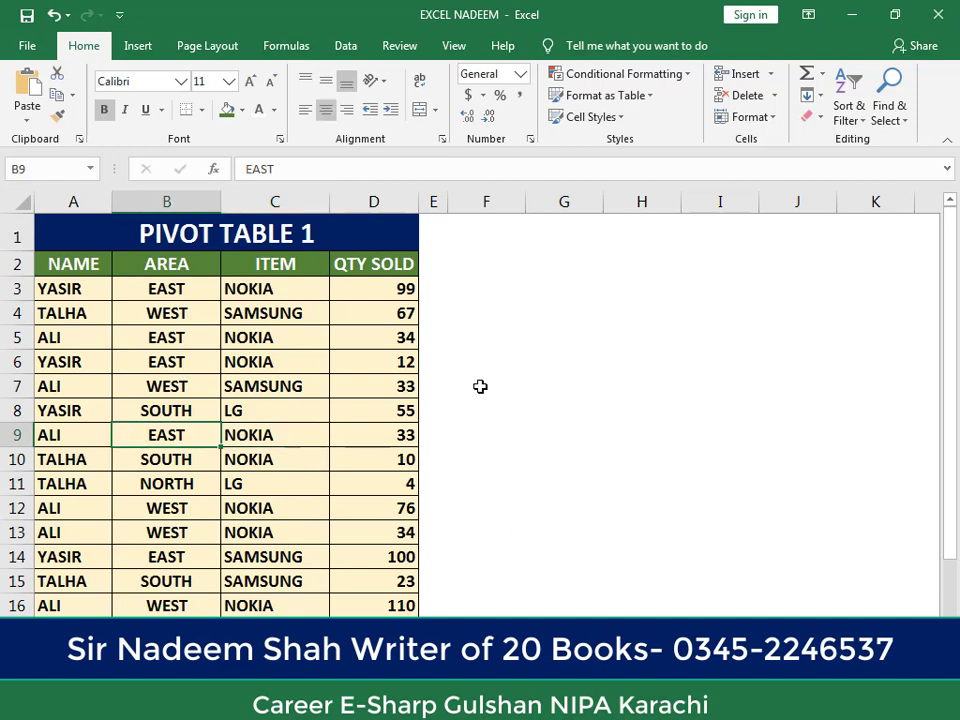
click(308, 393)
click(164, 439)
click(785, 350)
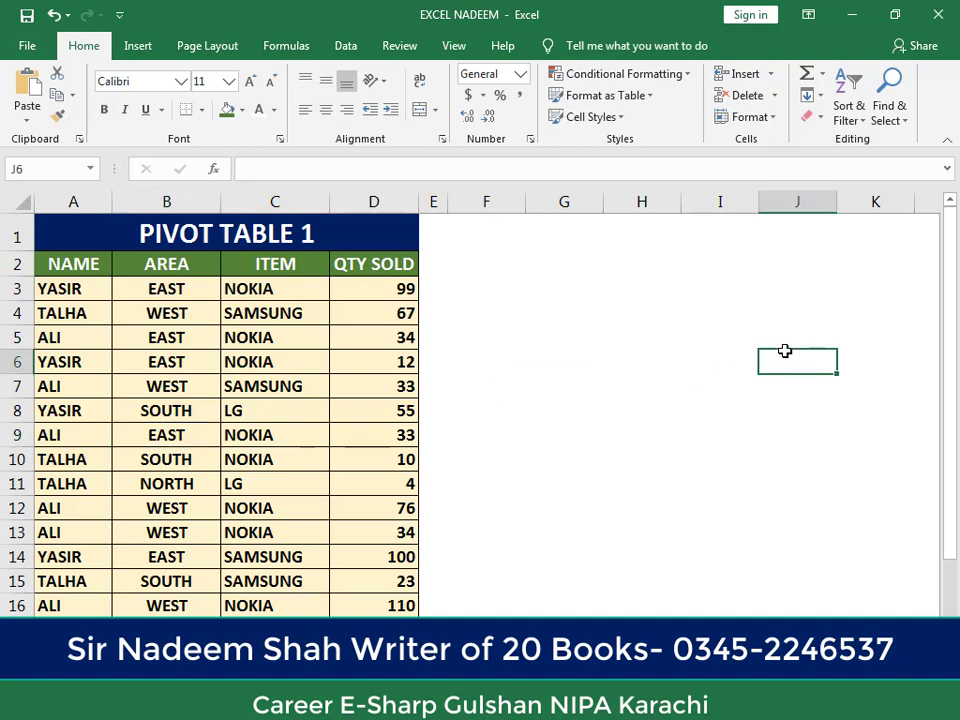
click(139, 379)
click(150, 508)
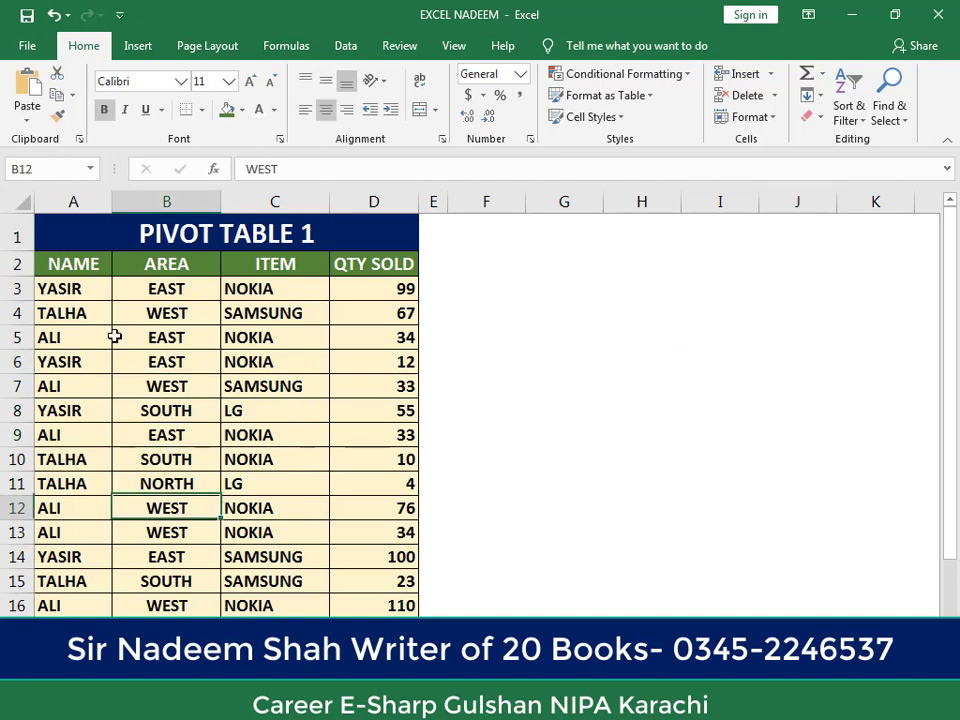
click(265, 336)
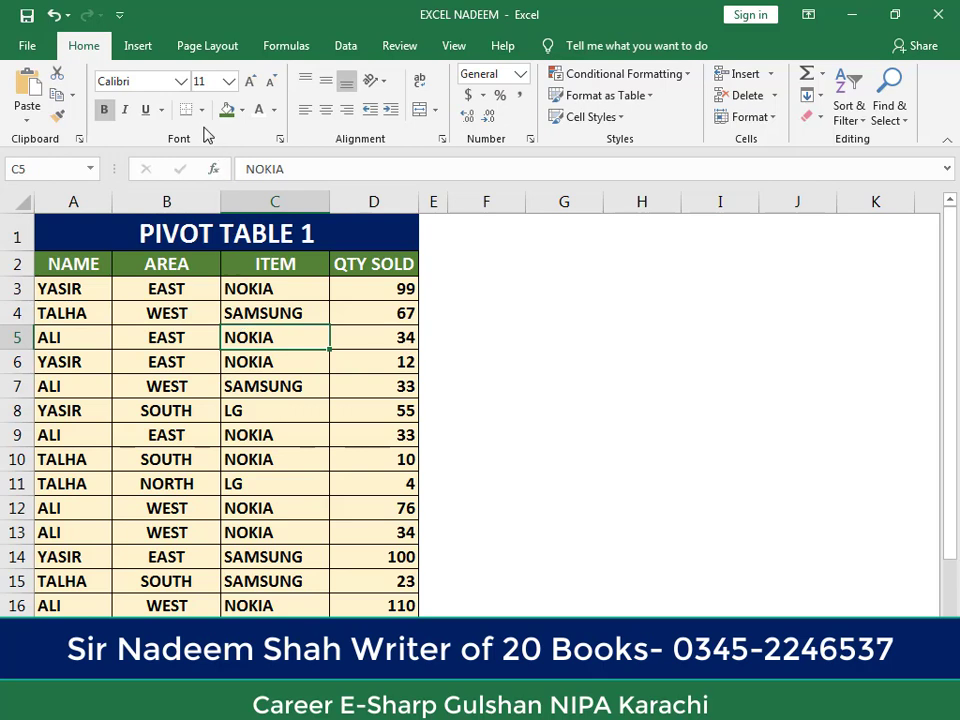
click(135, 47)
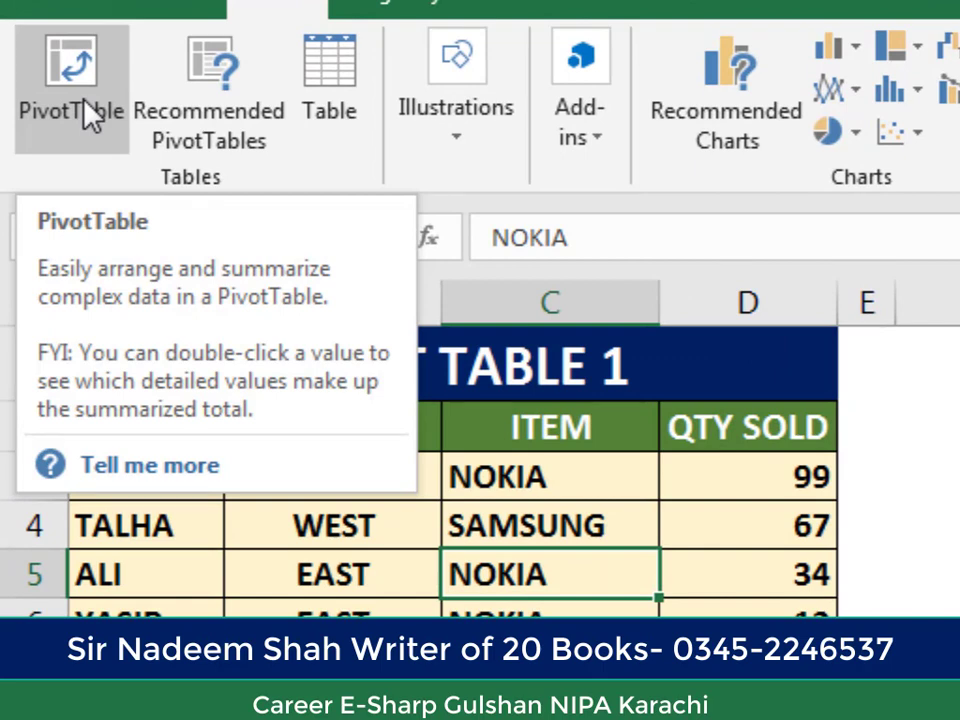
click(80, 116)
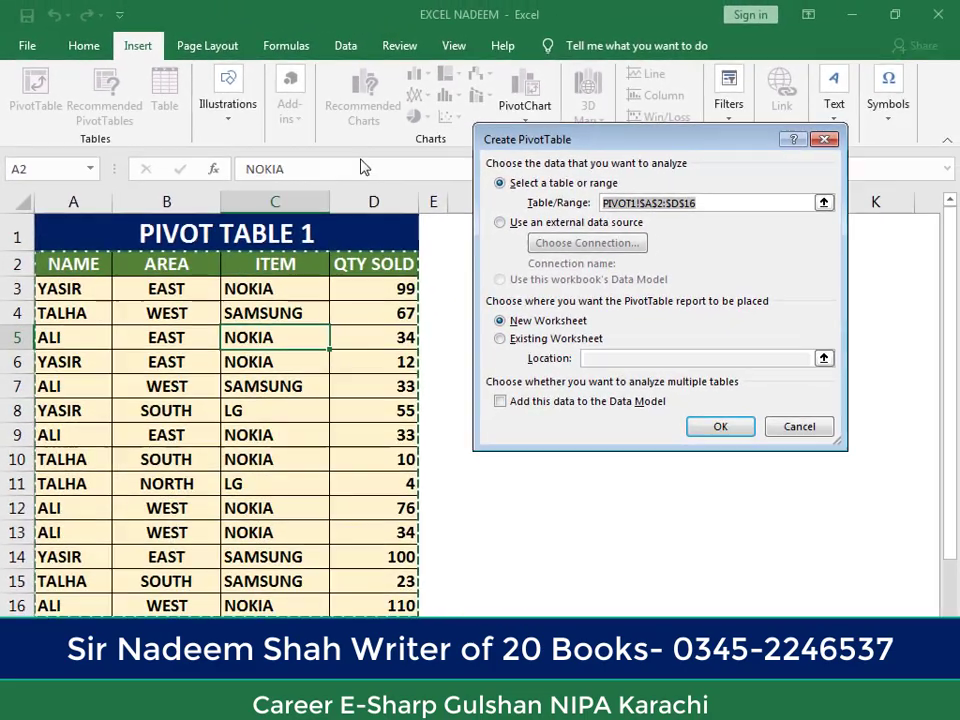
drag(560, 139, 323, 169)
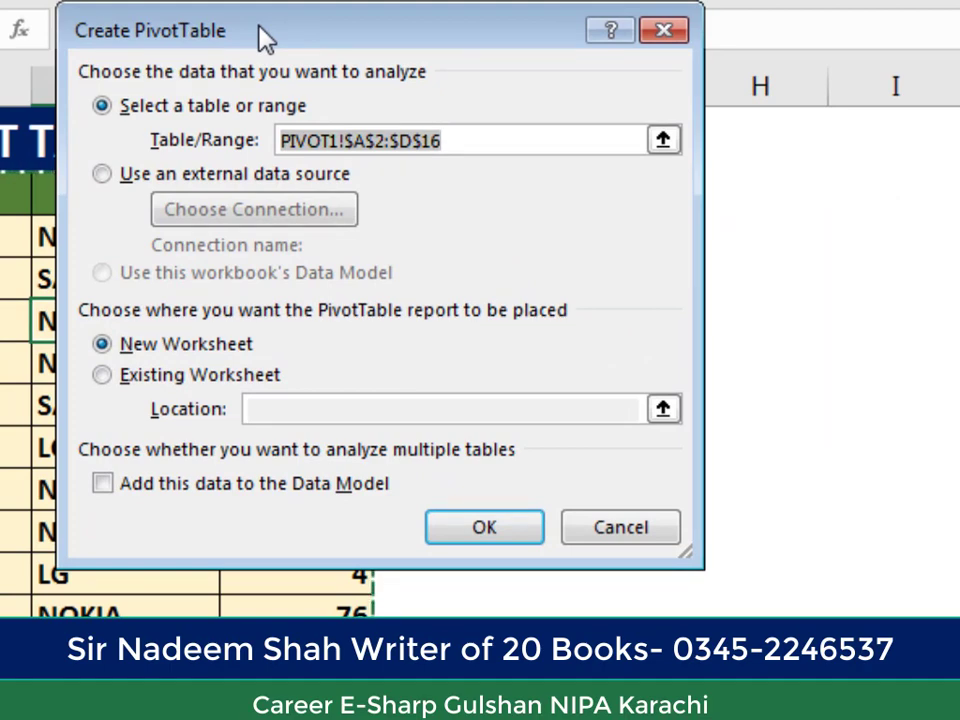
drag(265, 37, 612, 52)
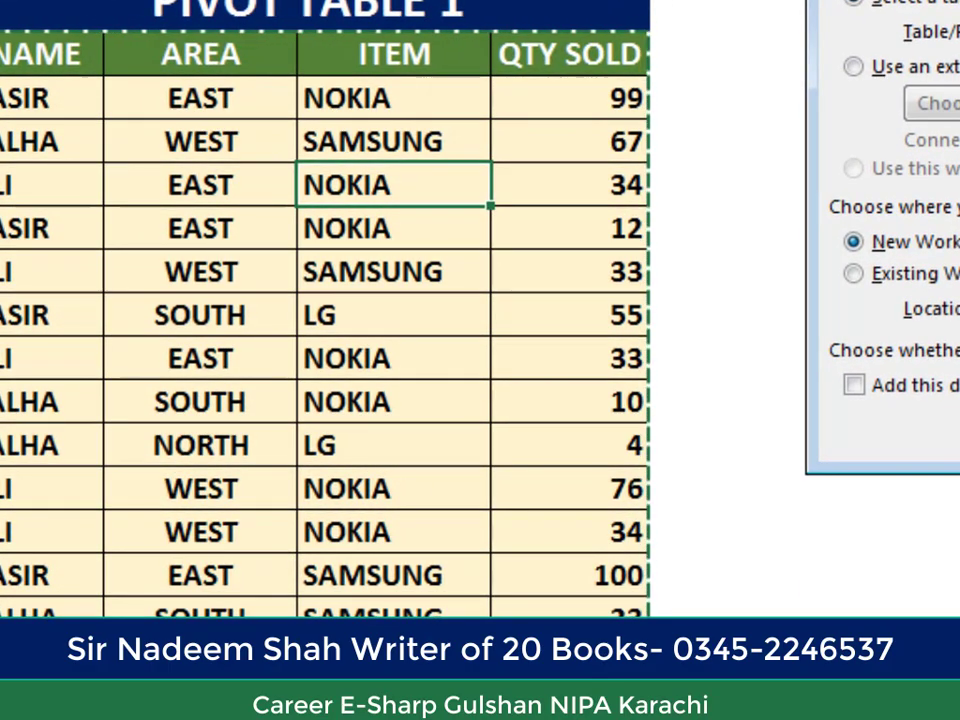
drag(842, 0, 128, 158)
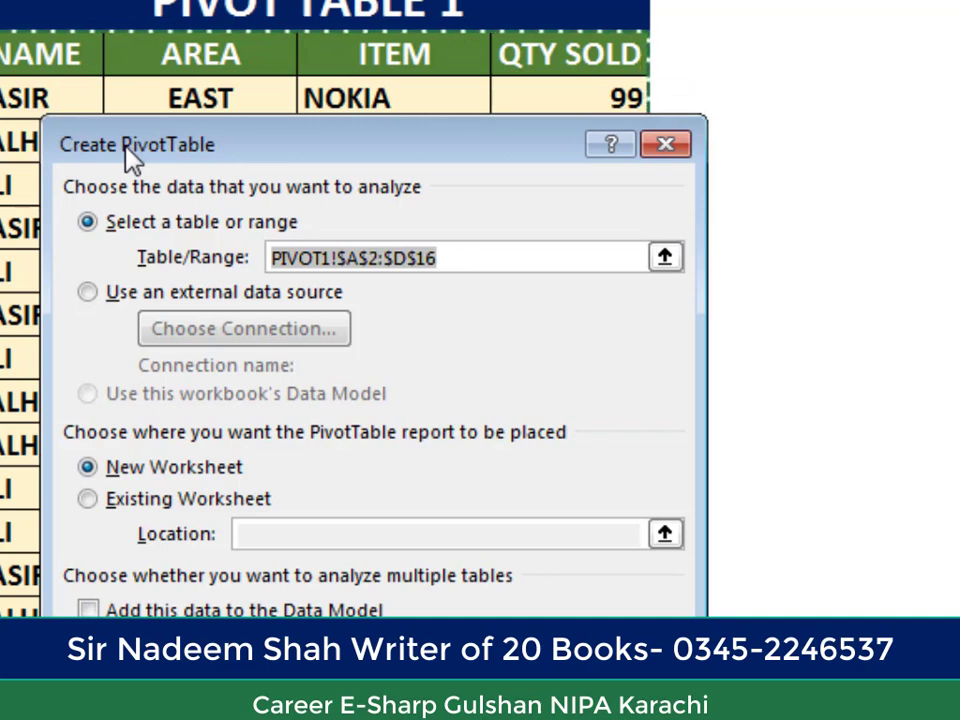
drag(125, 153, 222, 166)
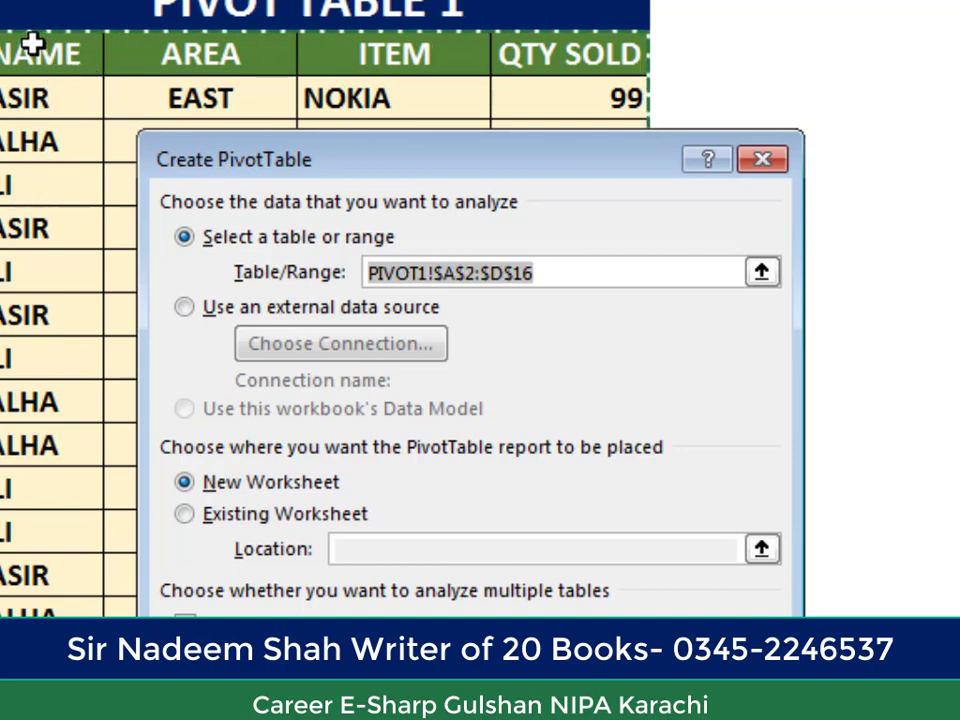
drag(275, 160, 484, 252)
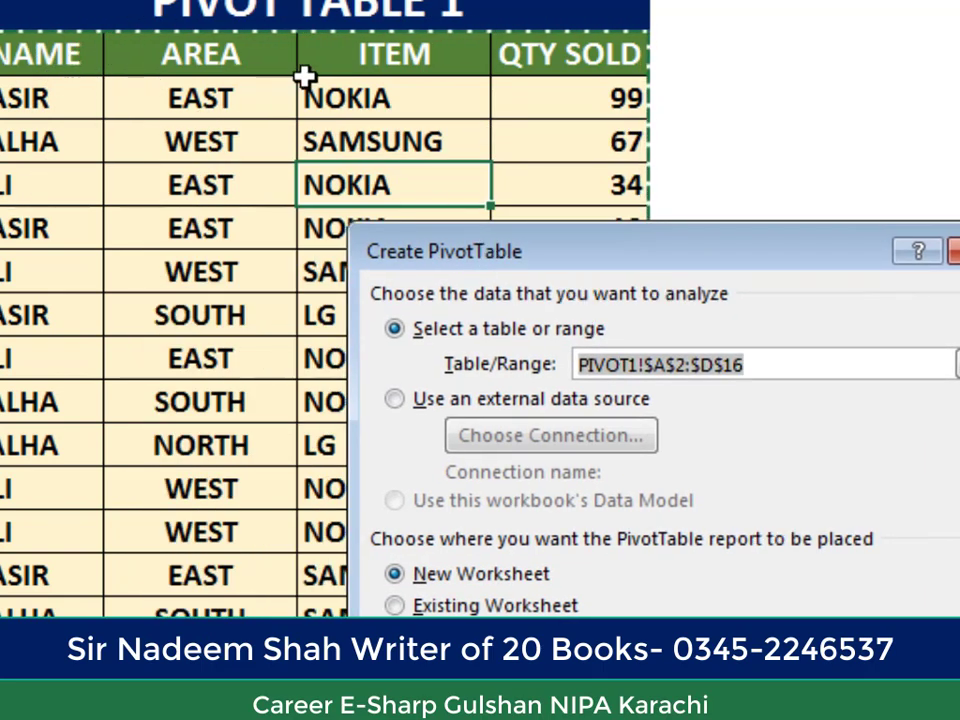
drag(285, 68, 568, 94)
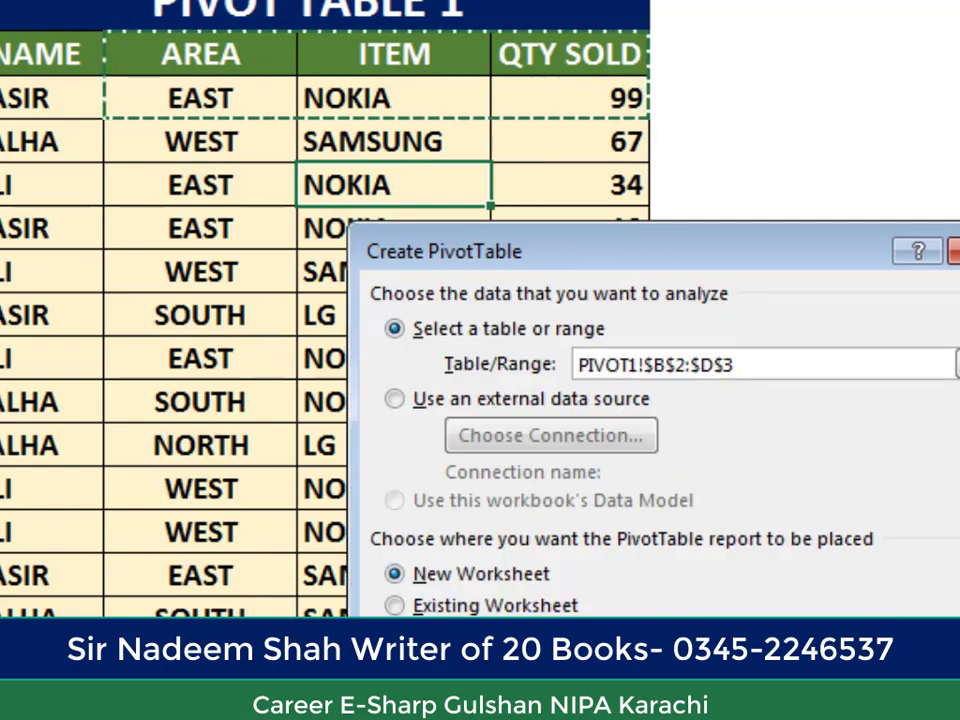
click(930, 715)
Step: Try inserting a blank row directly below the table's header row and undo the insertion
right_click(12, 254)
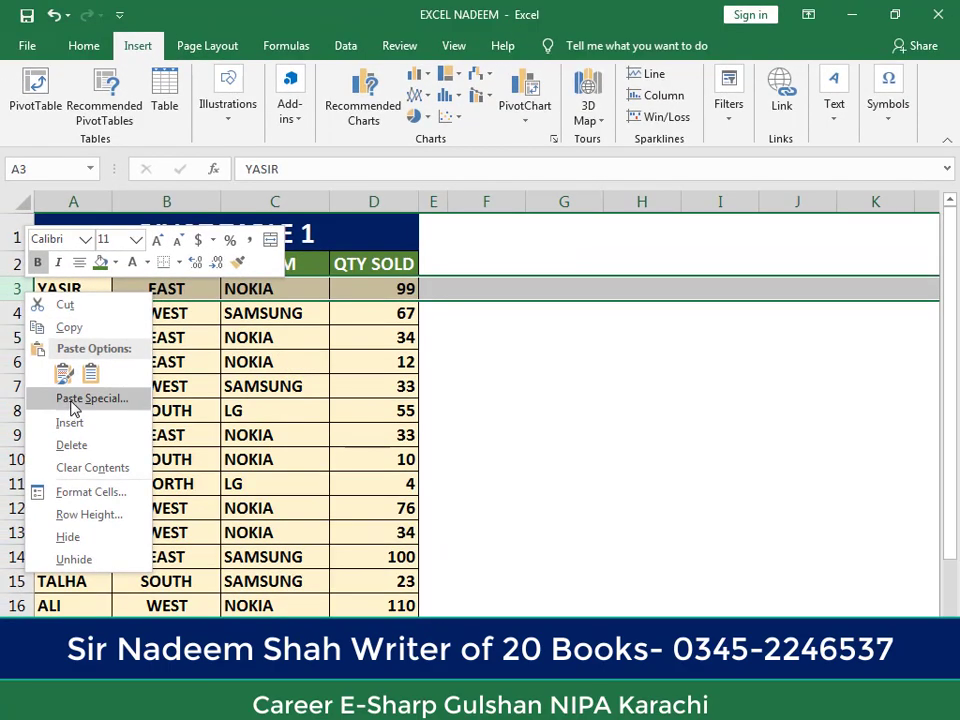
click(70, 422)
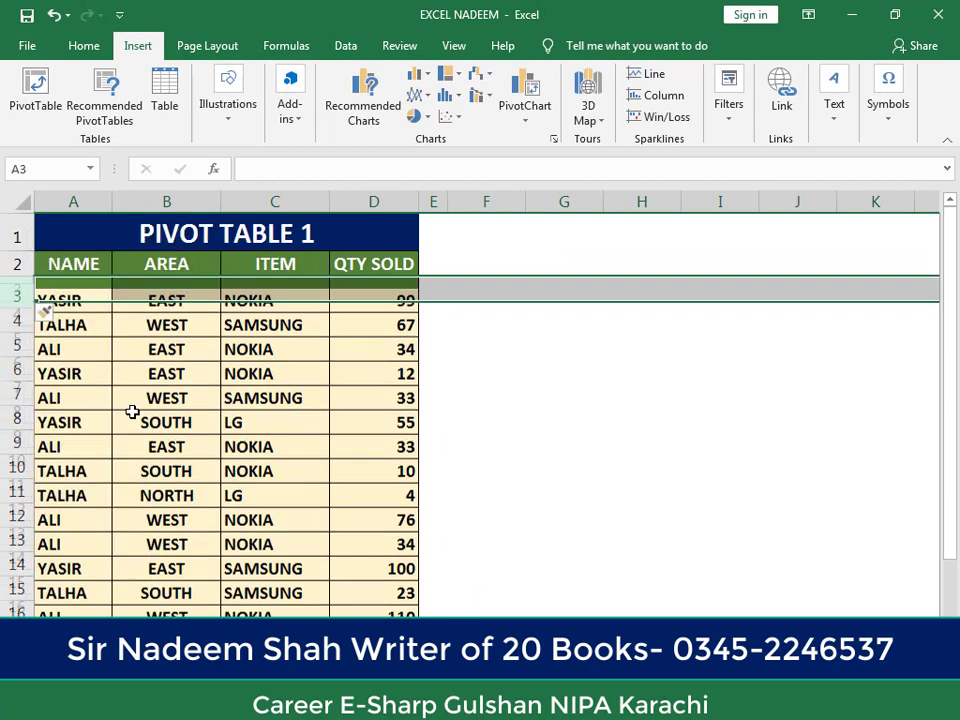
drag(107, 283, 356, 298)
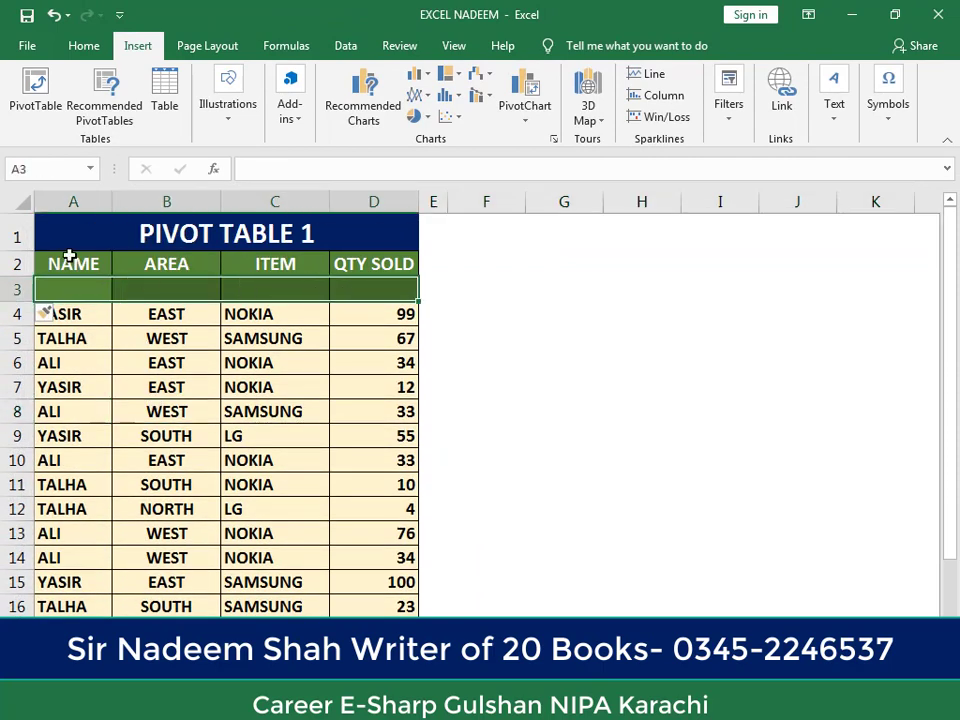
drag(69, 262, 240, 272)
click(149, 384)
click(136, 485)
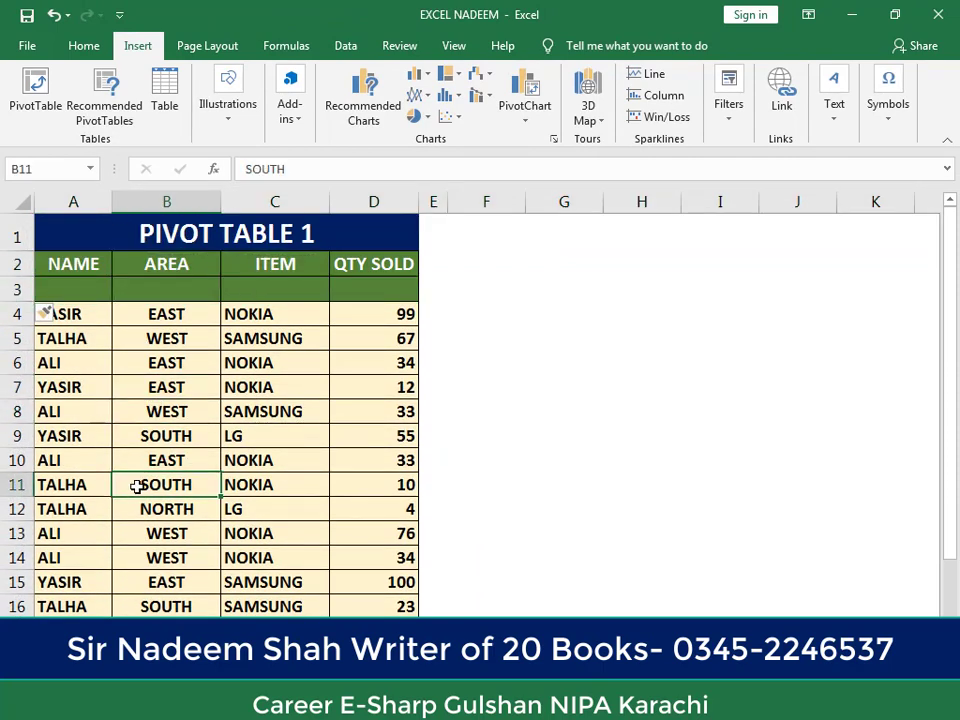
key(ctrl+z)
click(137, 486)
click(242, 384)
click(348, 433)
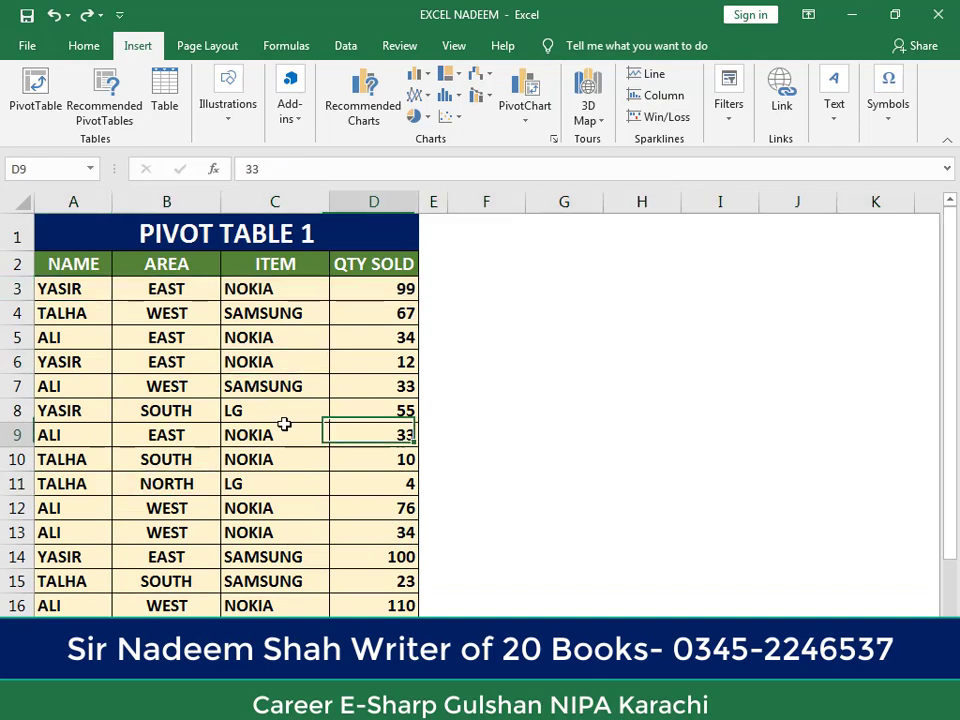
click(173, 386)
click(260, 322)
Step: Create a PivotTable from the range PIVOT1!$A$2:$D$16 and place it on a new worksheet
click(114, 482)
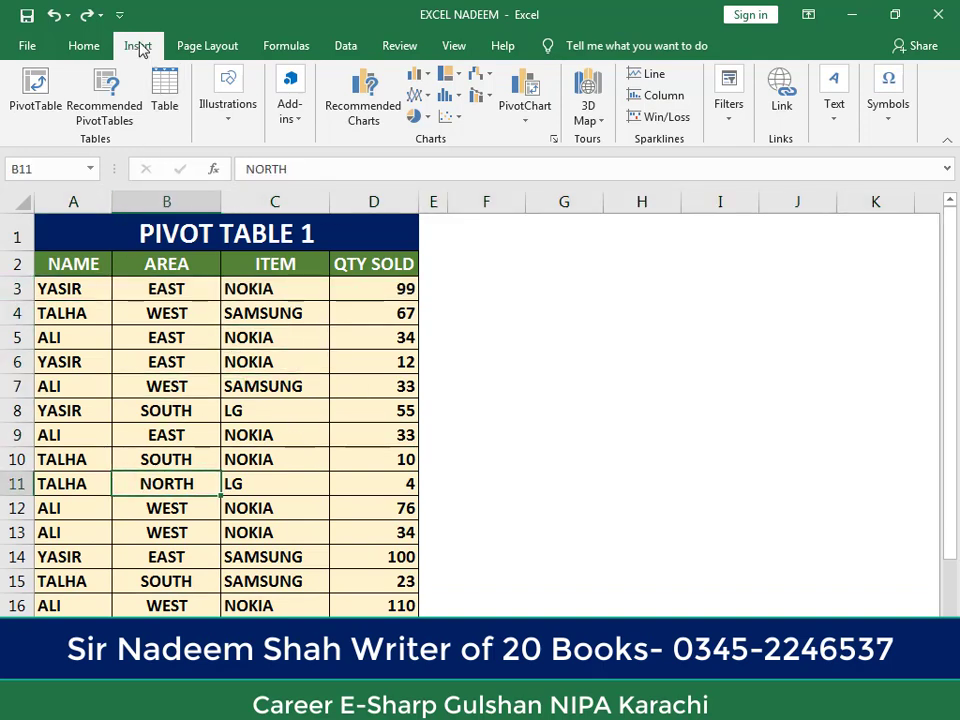
click(38, 113)
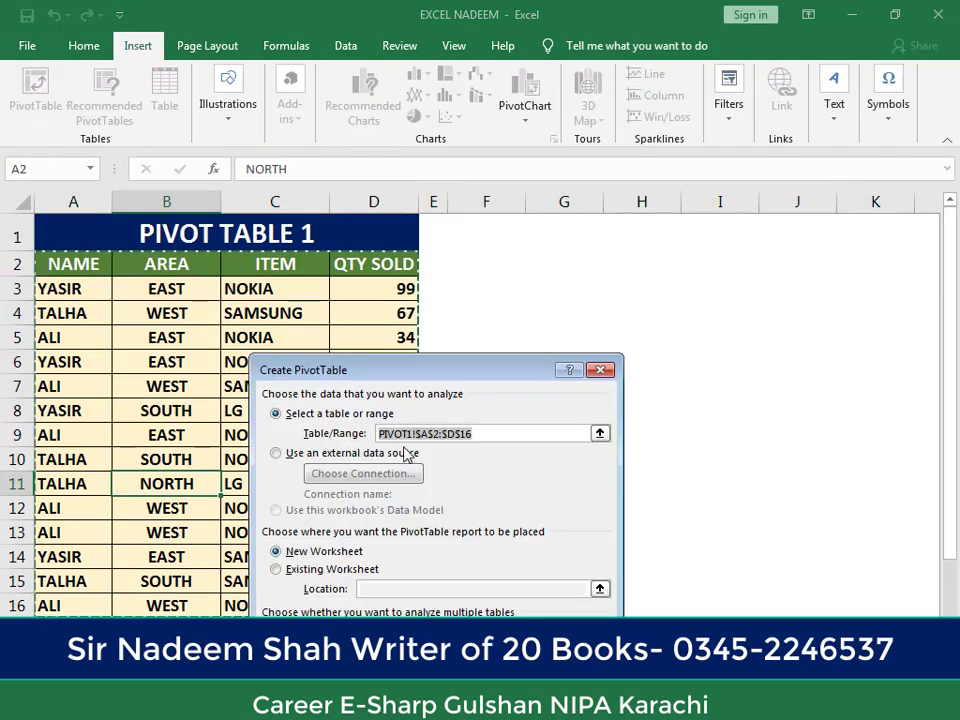
drag(452, 362, 373, 170)
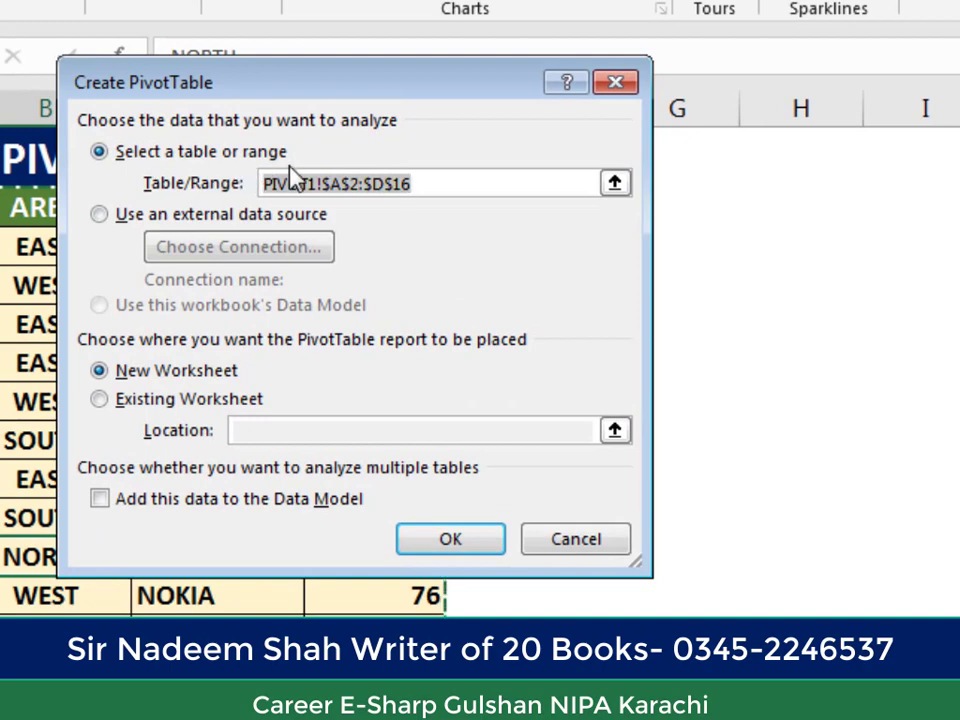
drag(302, 94, 568, 127)
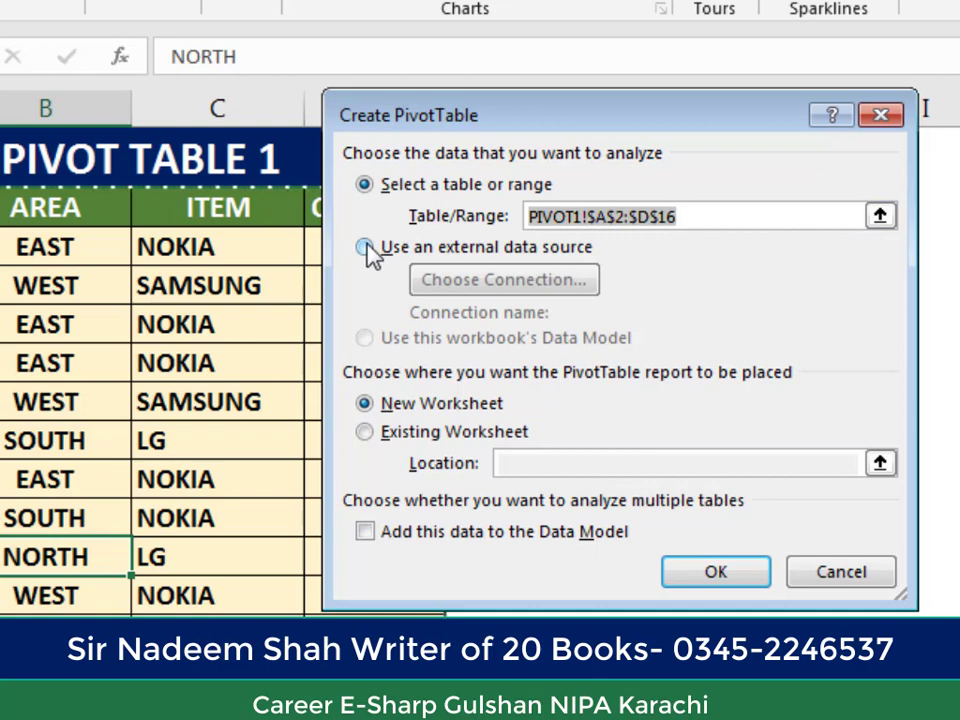
drag(485, 125, 440, 125)
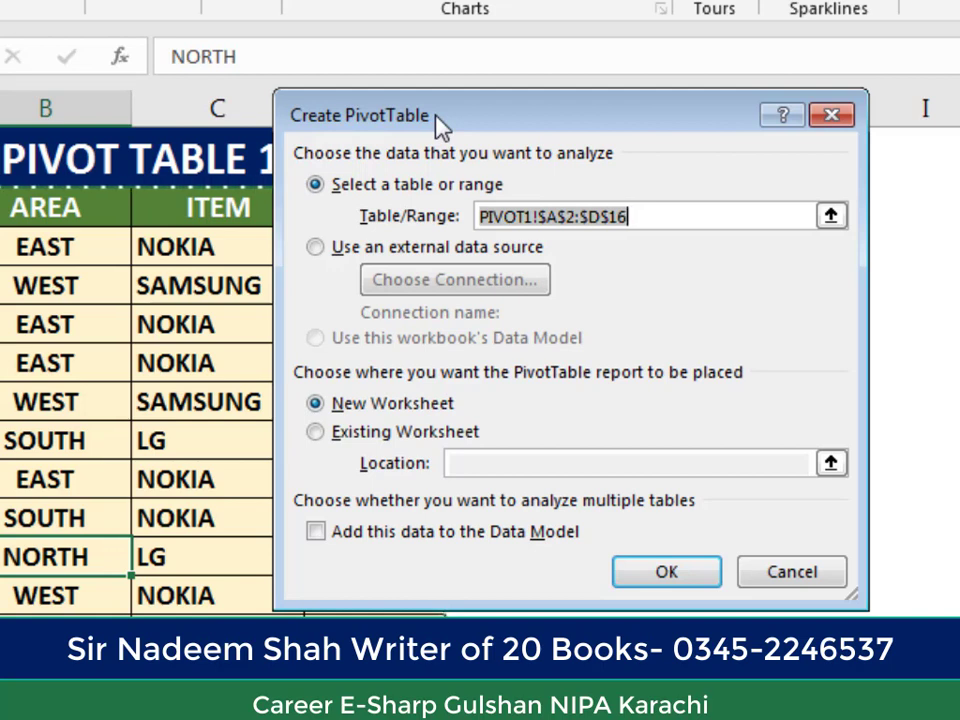
drag(440, 125, 422, 131)
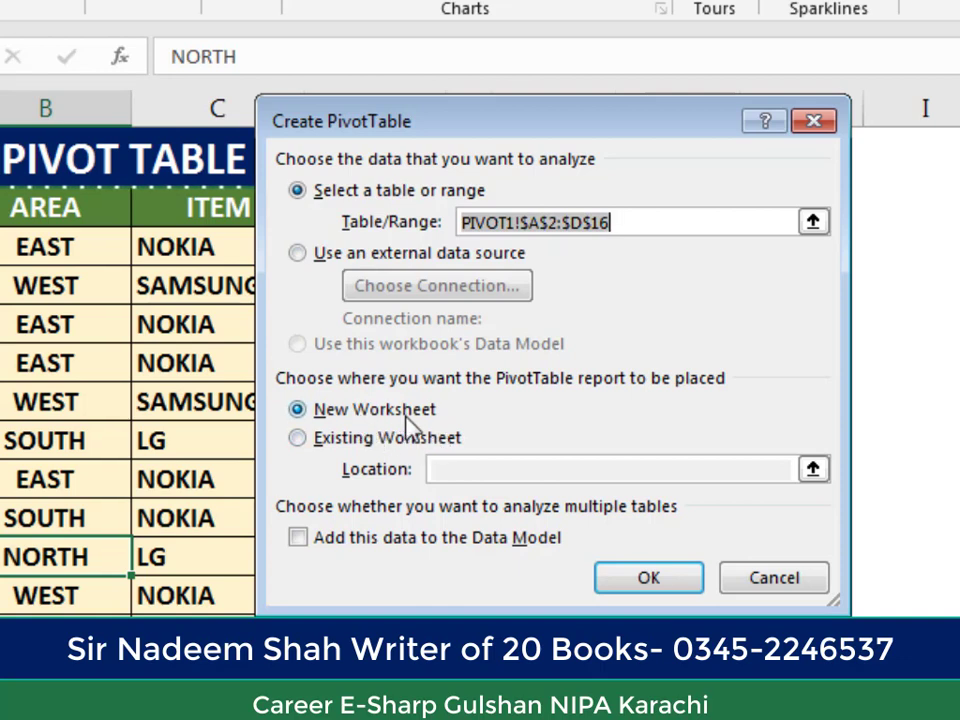
click(323, 440)
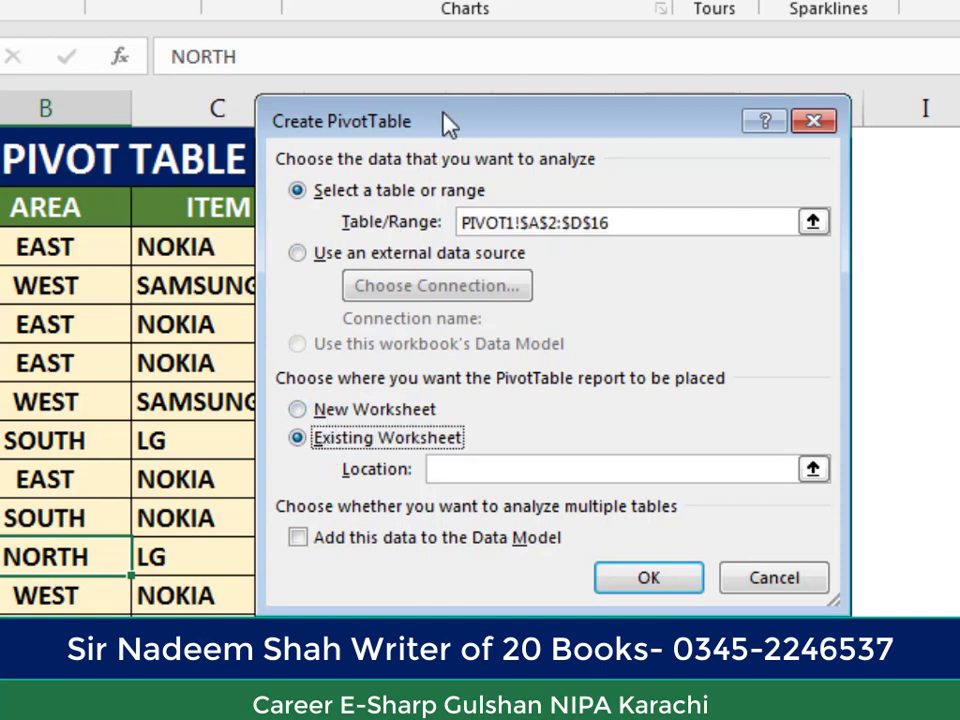
drag(448, 122, 265, 78)
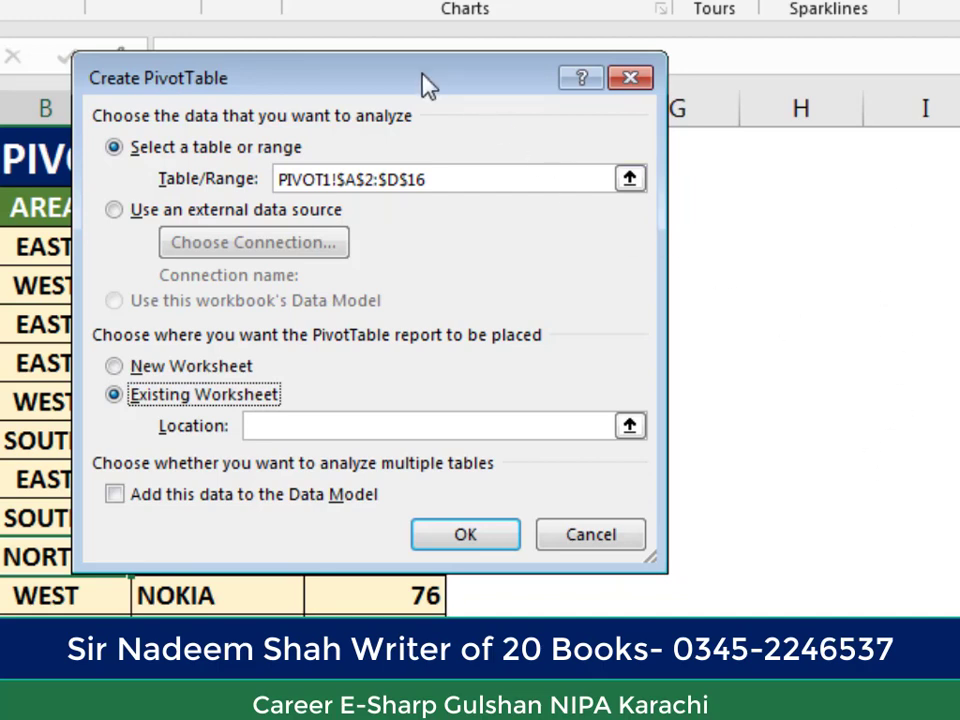
drag(429, 86, 571, 119)
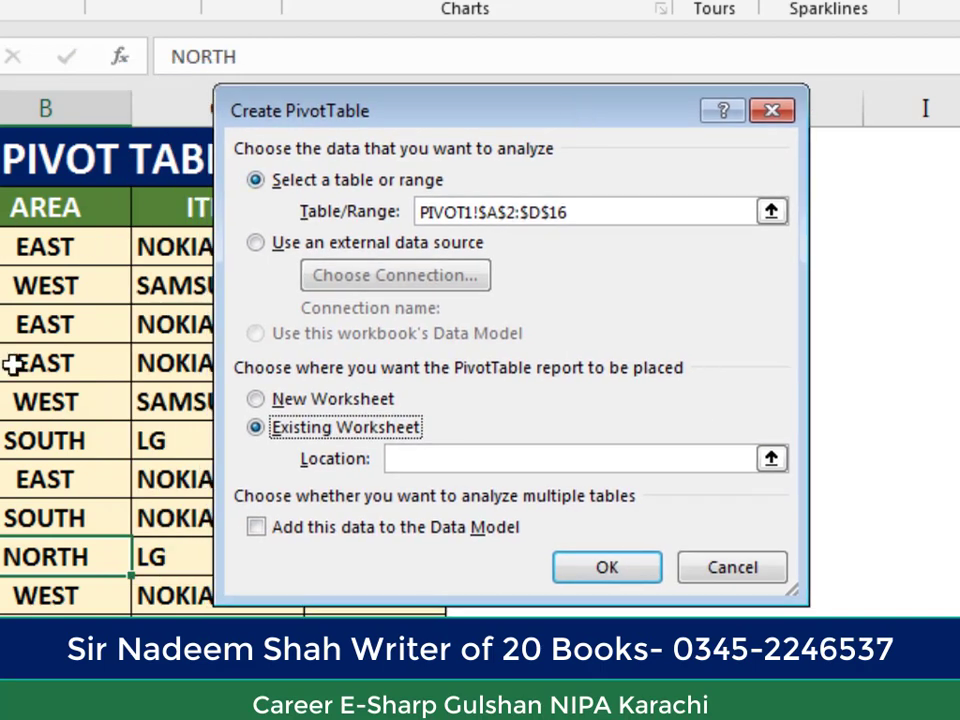
click(287, 401)
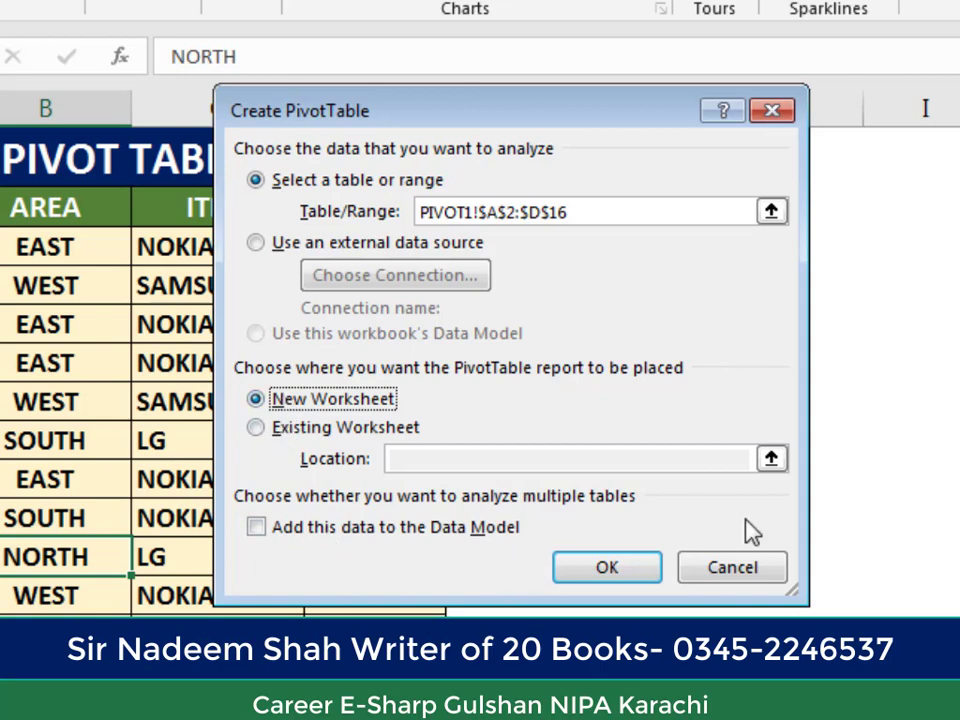
drag(543, 114, 469, 66)
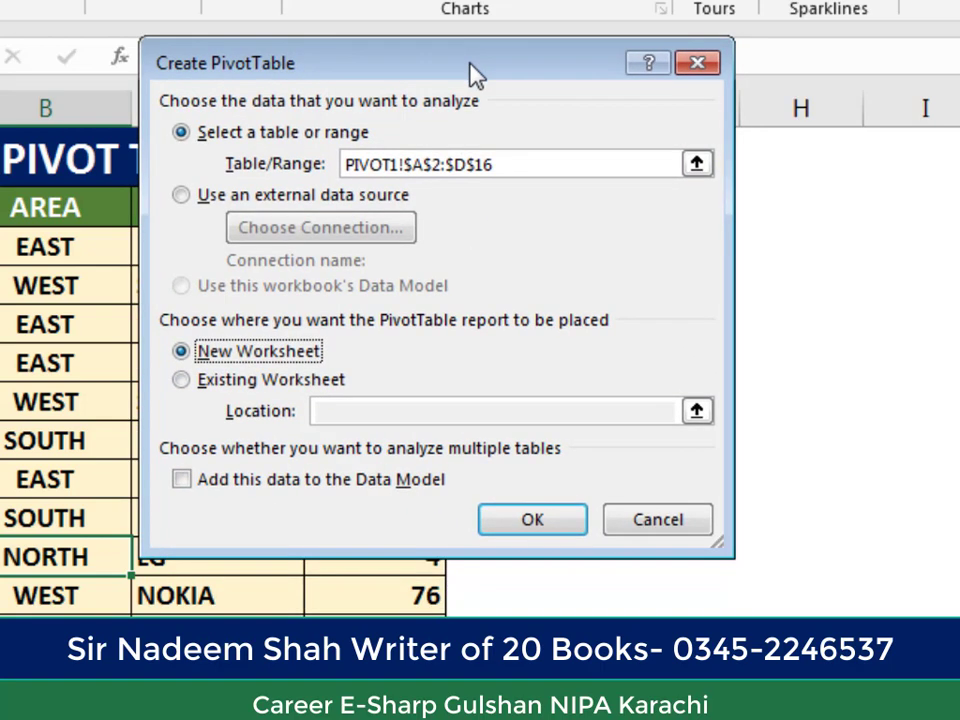
click(534, 521)
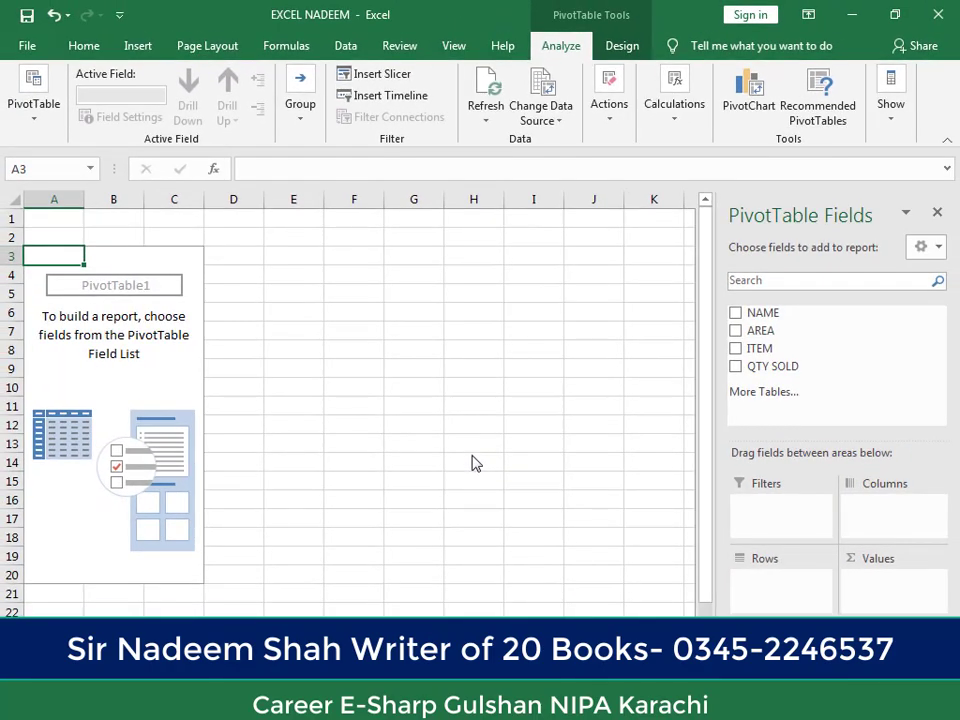
Step: Compare the source data with the empty PivotTable and add the NAME field to the report as row labels
key(ctrl+Page_Down)
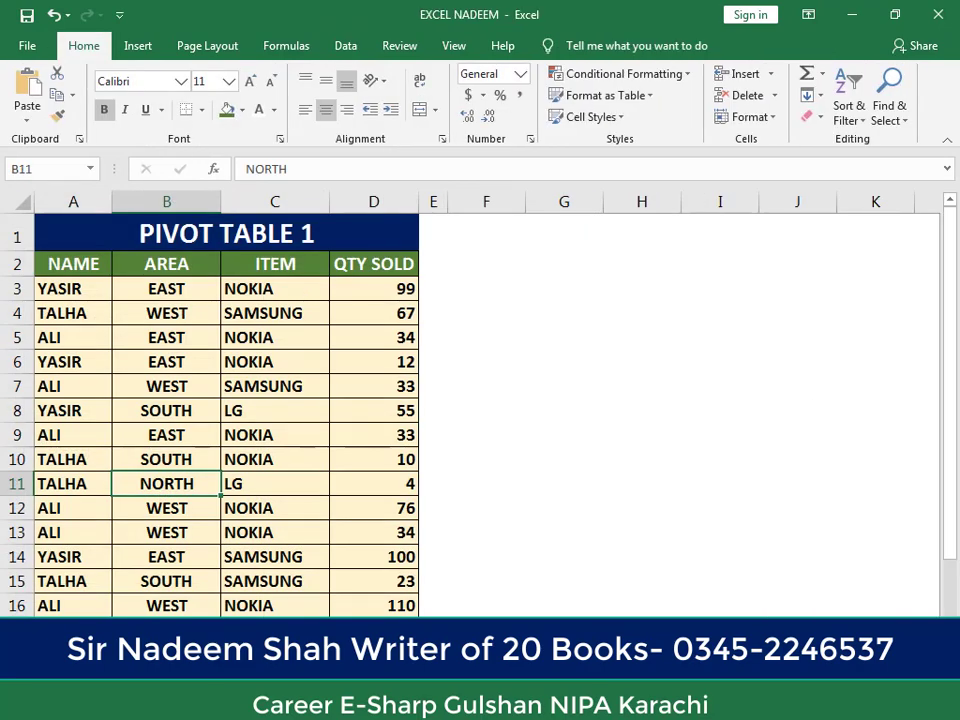
key(ctrl+Page_Up)
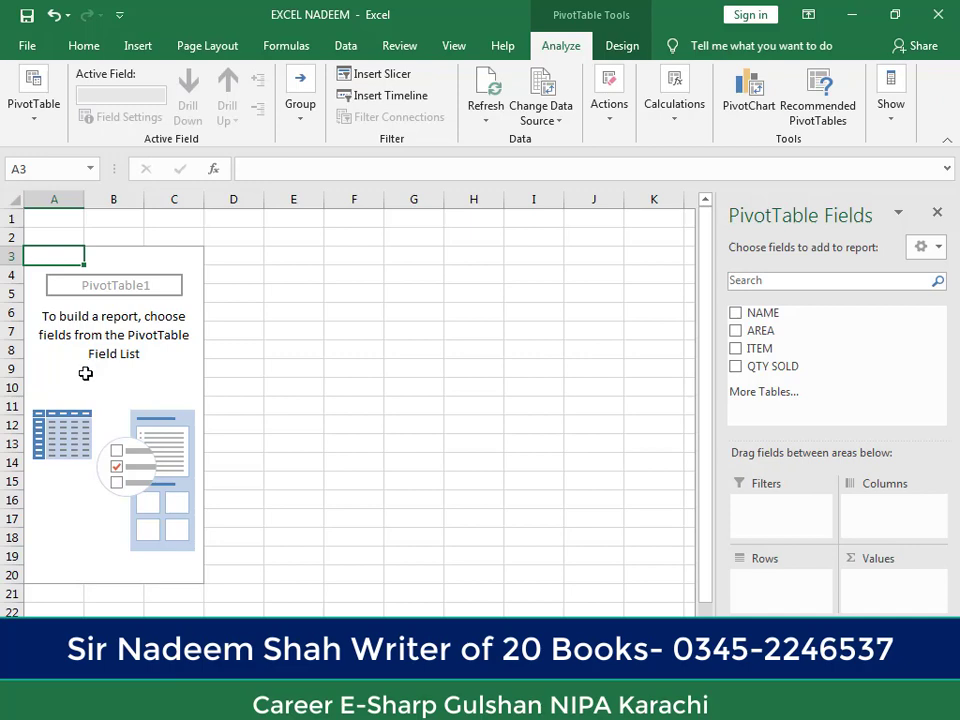
click(138, 651)
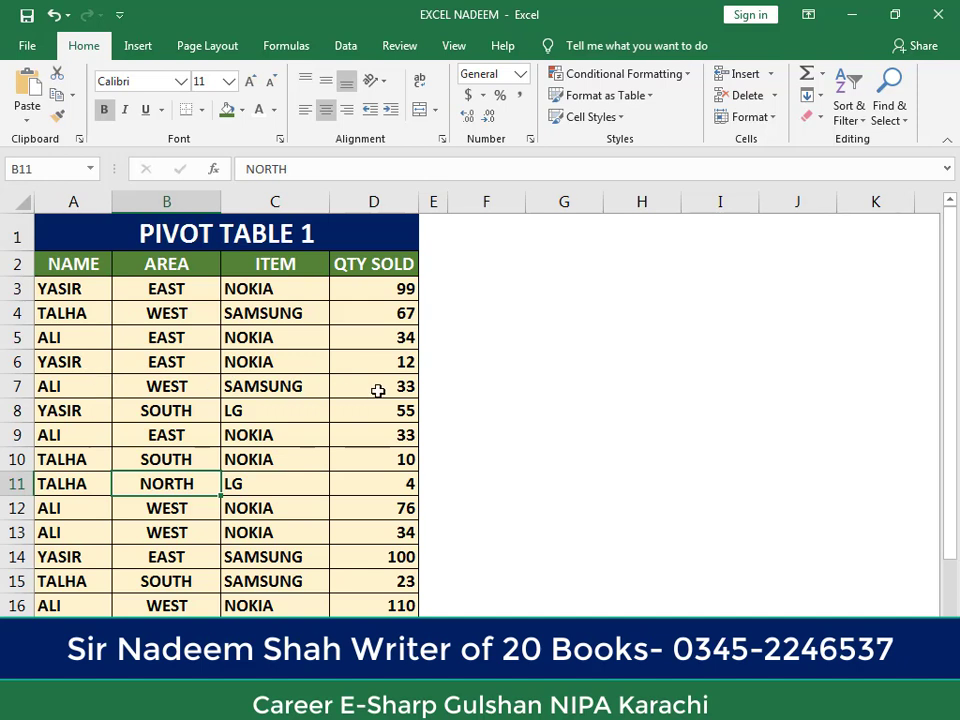
click(342, 439)
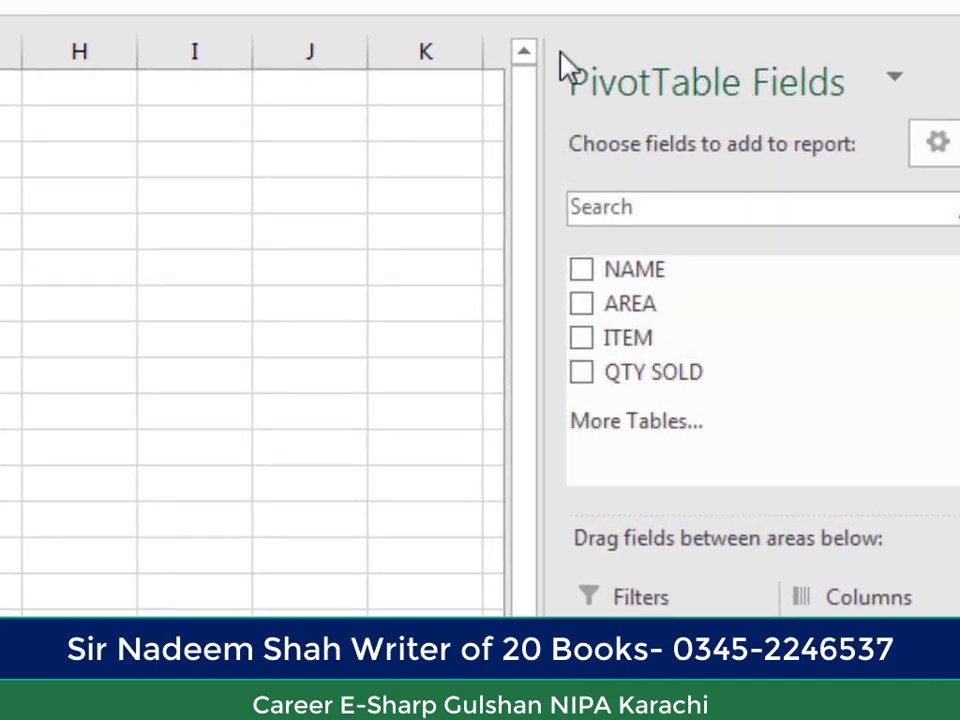
click(582, 271)
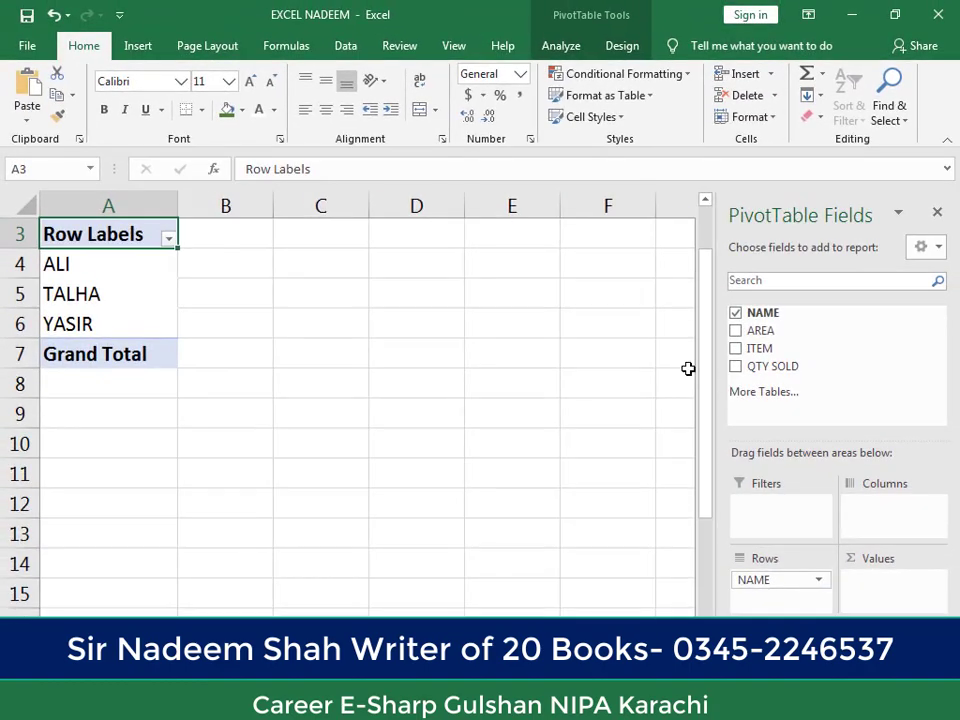
scroll(118, 379, up, 1)
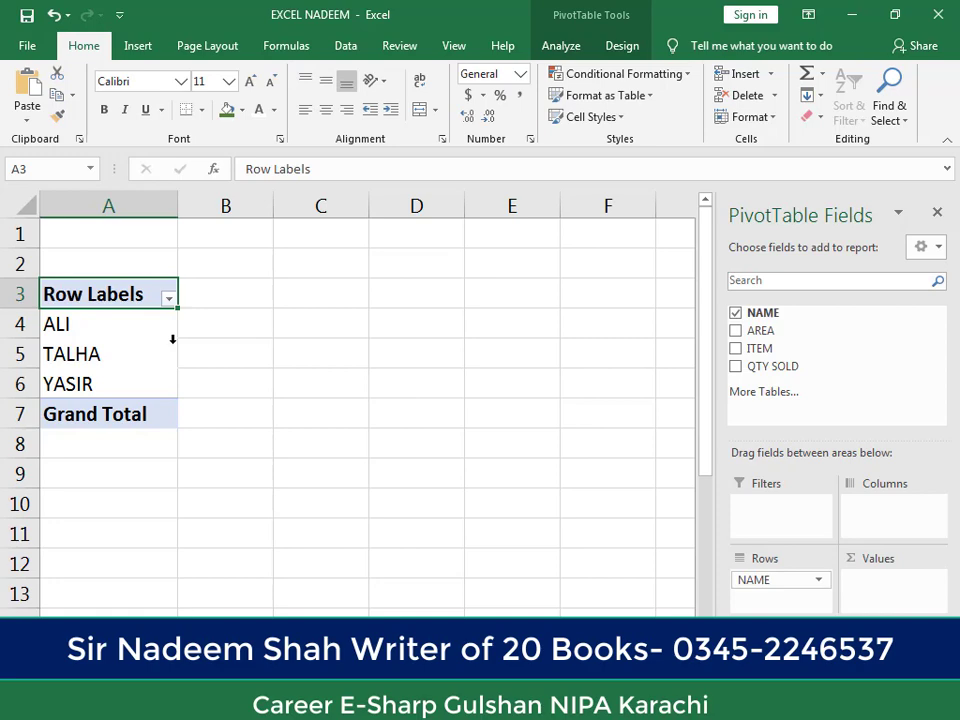
Step: Review the names listed in the report and add the QTY SOLD field as a summed value
click(203, 648)
click(103, 326)
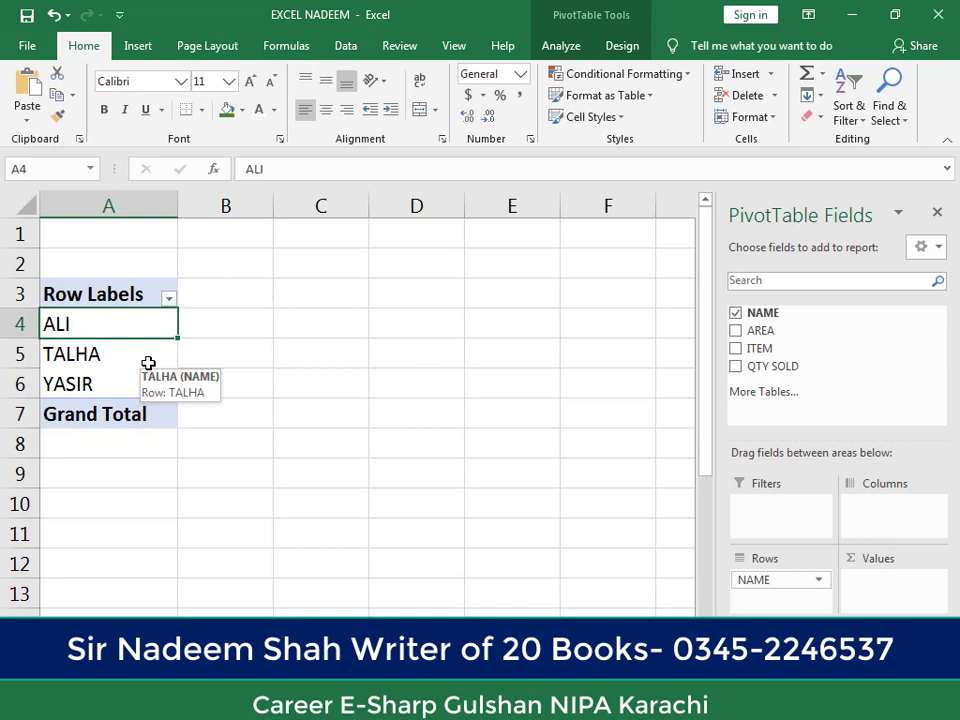
click(132, 362)
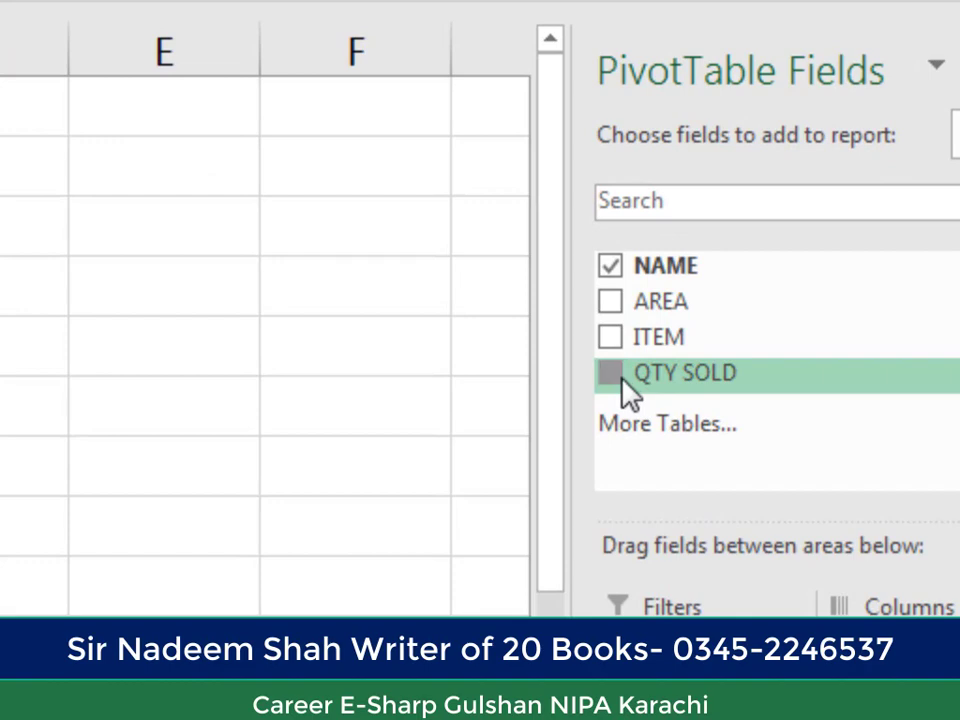
click(618, 375)
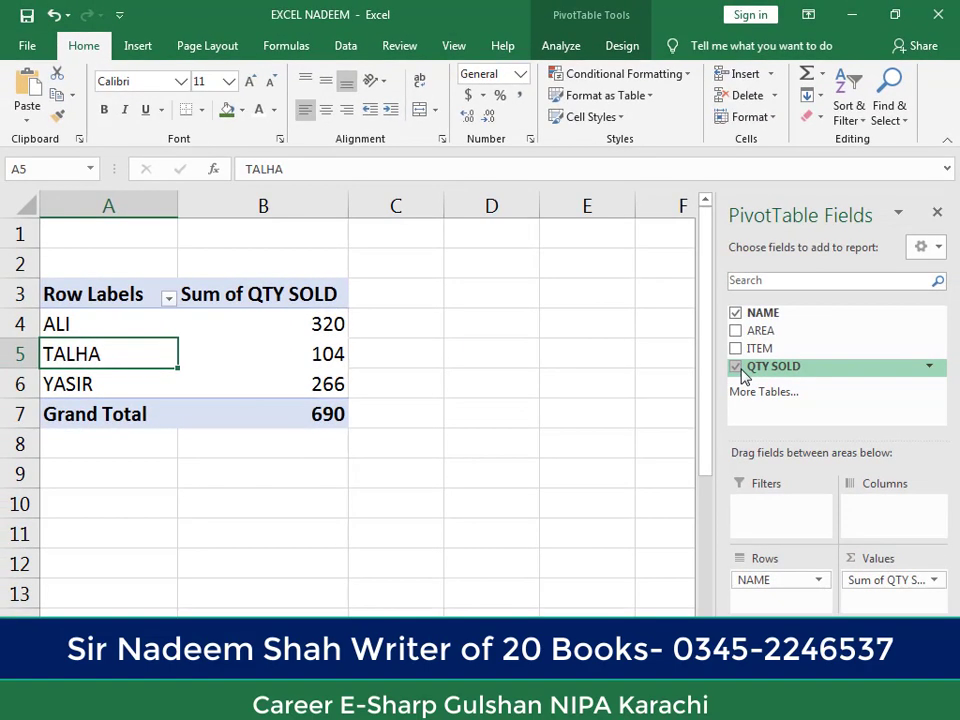
Step: Examine the summed quantity sold for each name and the grand total in the PivotTable
click(285, 326)
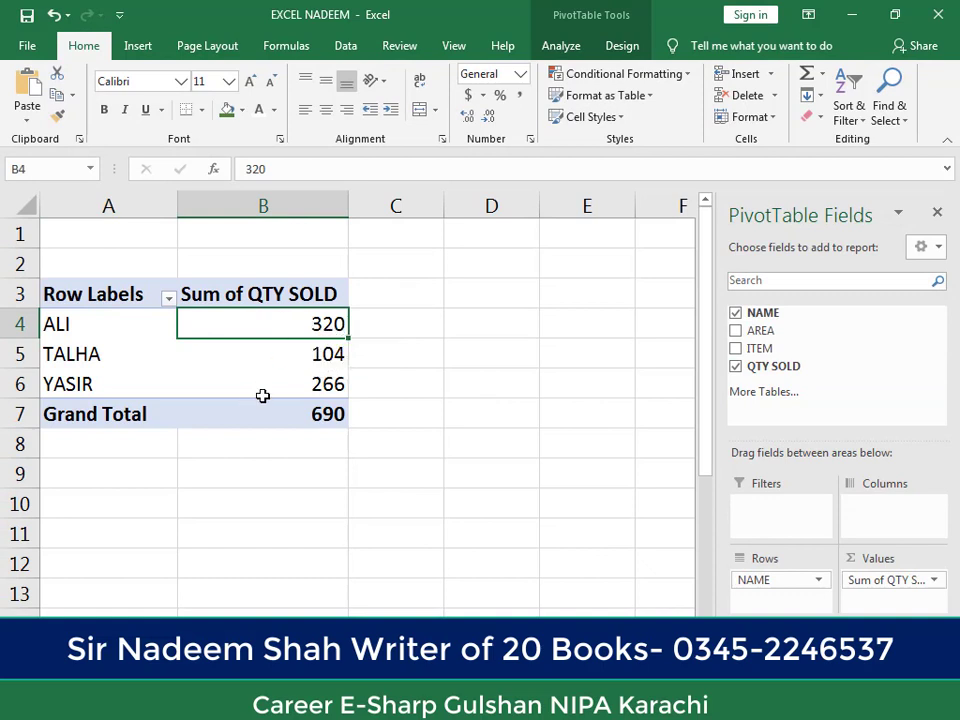
click(298, 350)
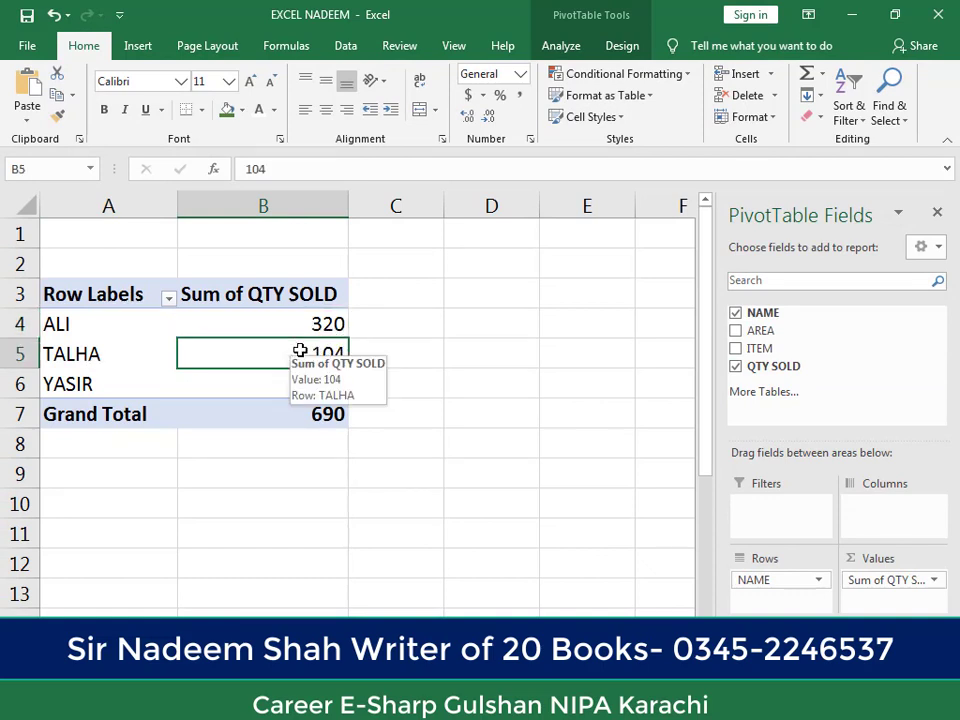
click(57, 384)
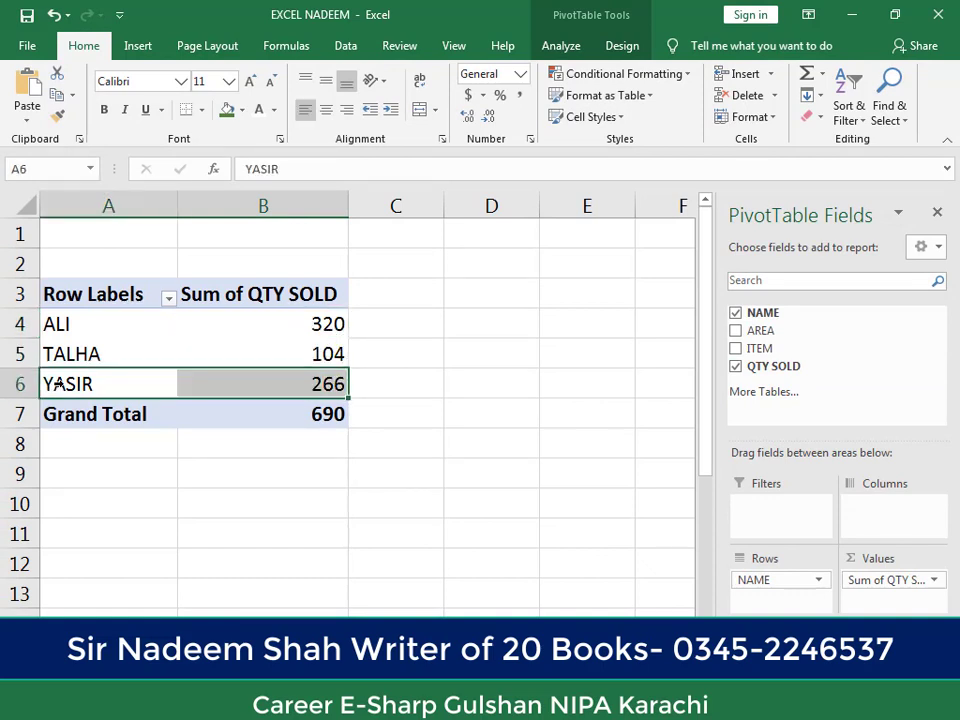
click(286, 382)
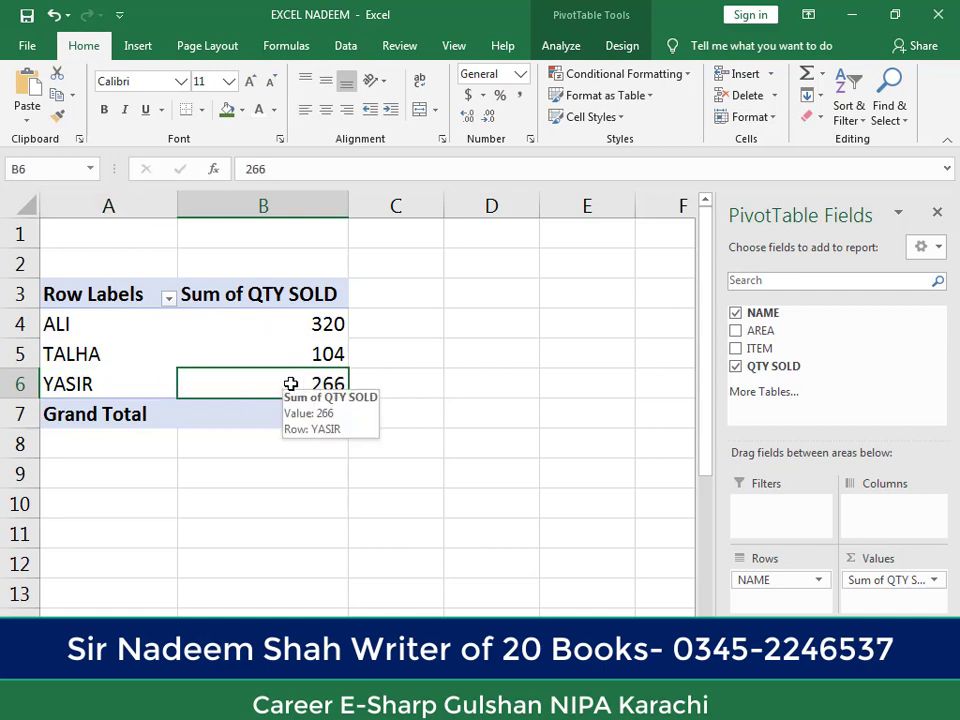
click(95, 410)
click(257, 414)
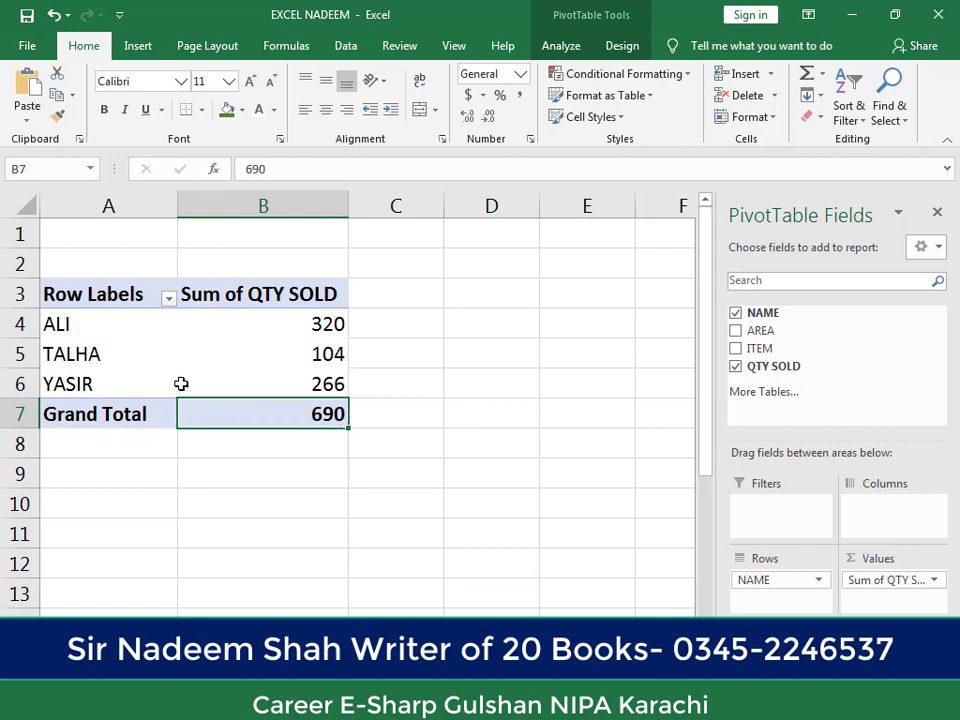
click(290, 357)
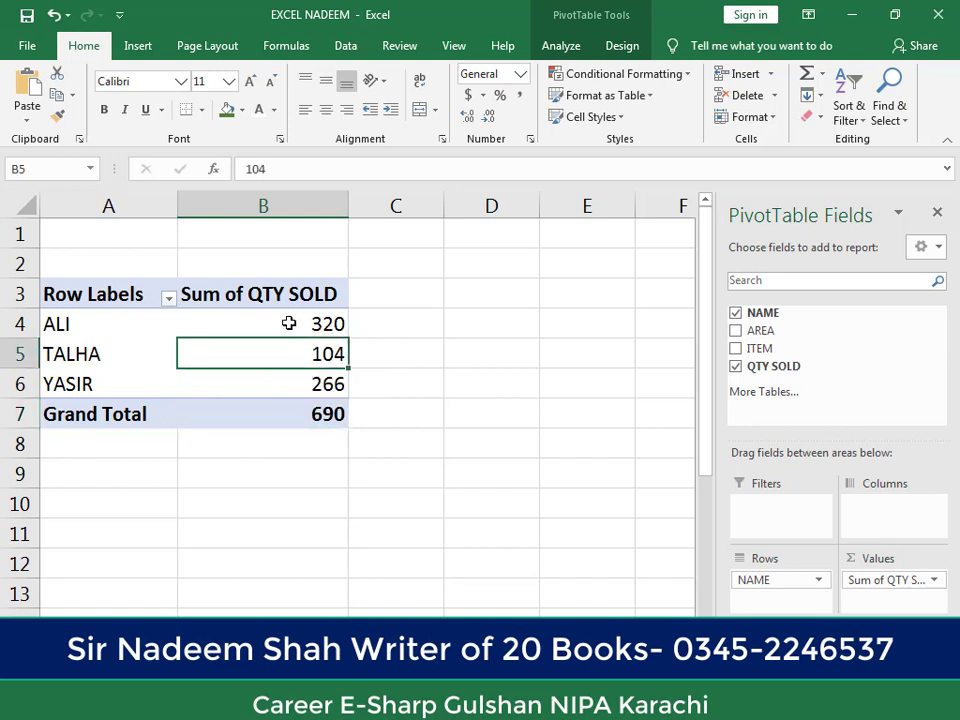
click(289, 320)
click(285, 347)
click(256, 322)
click(287, 356)
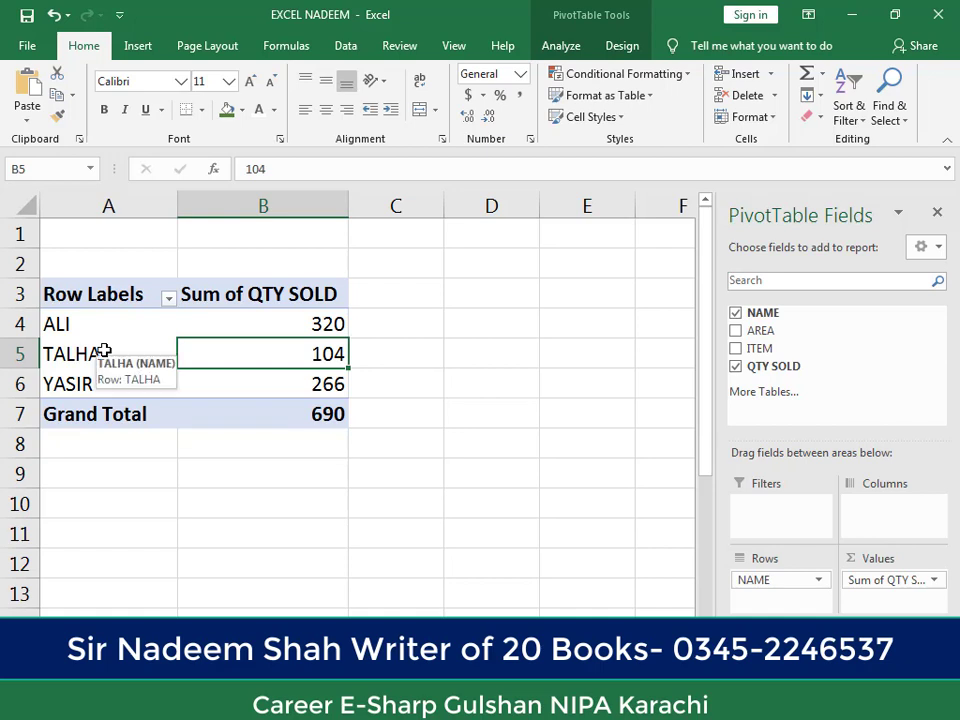
click(246, 297)
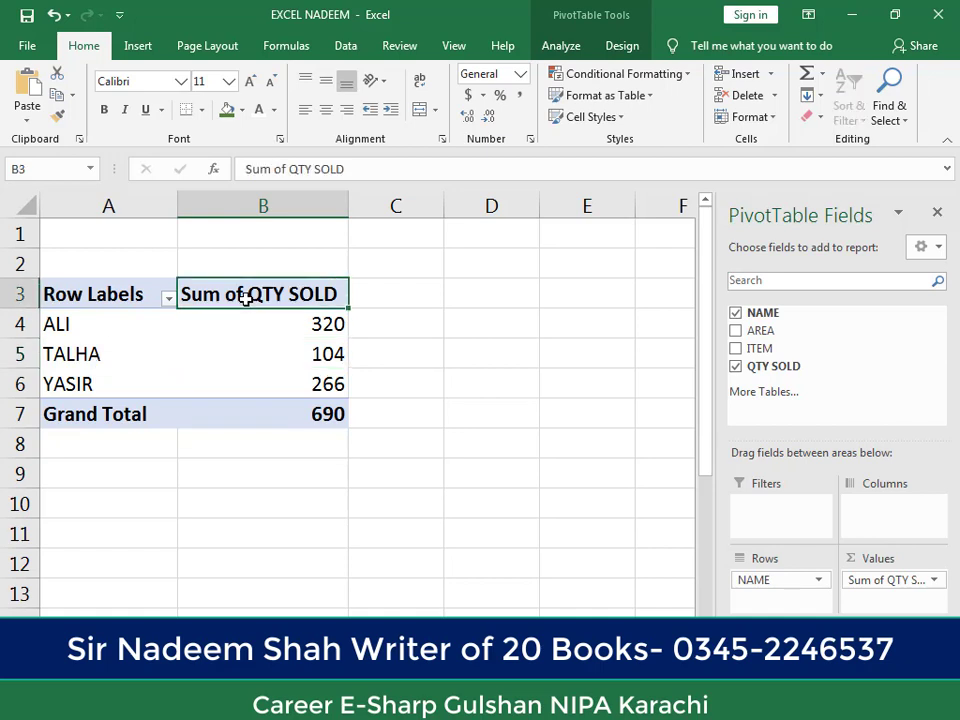
key(Down)
key(Down)
key(Down)
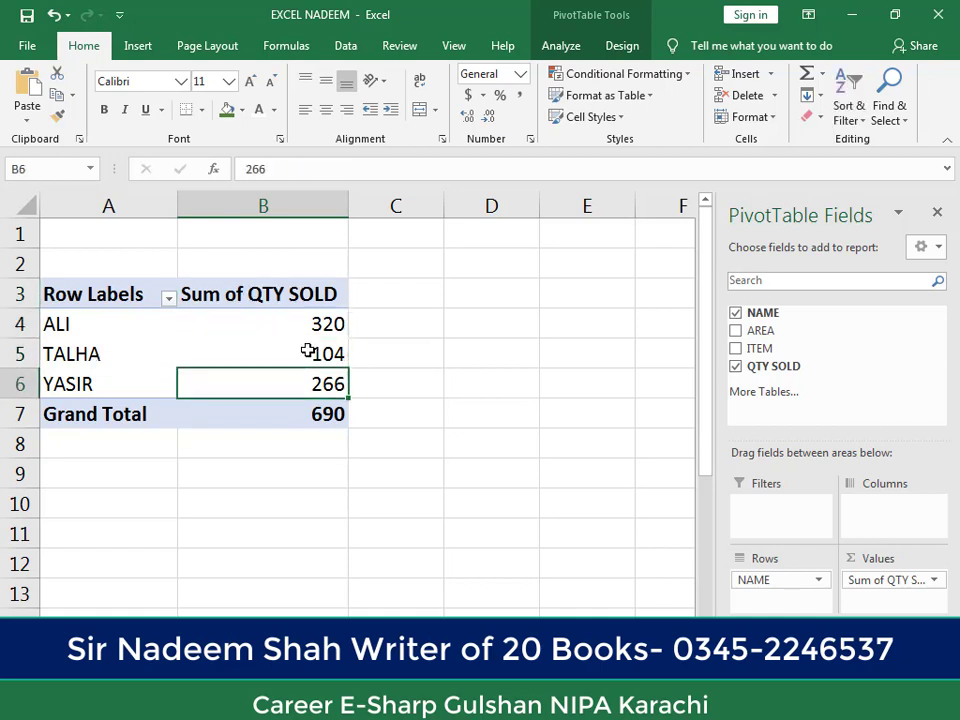
key(Up)
key(Up)
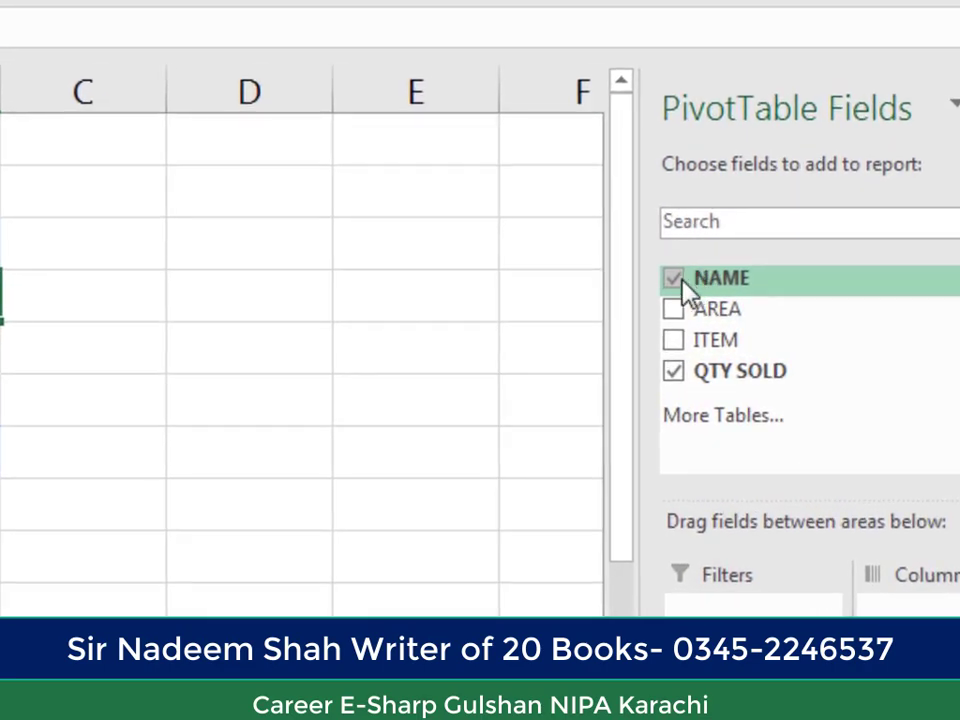
Step: Replace the NAME field with AREA in the PivotTable rows and check the quantity sold per area
click(680, 281)
click(672, 310)
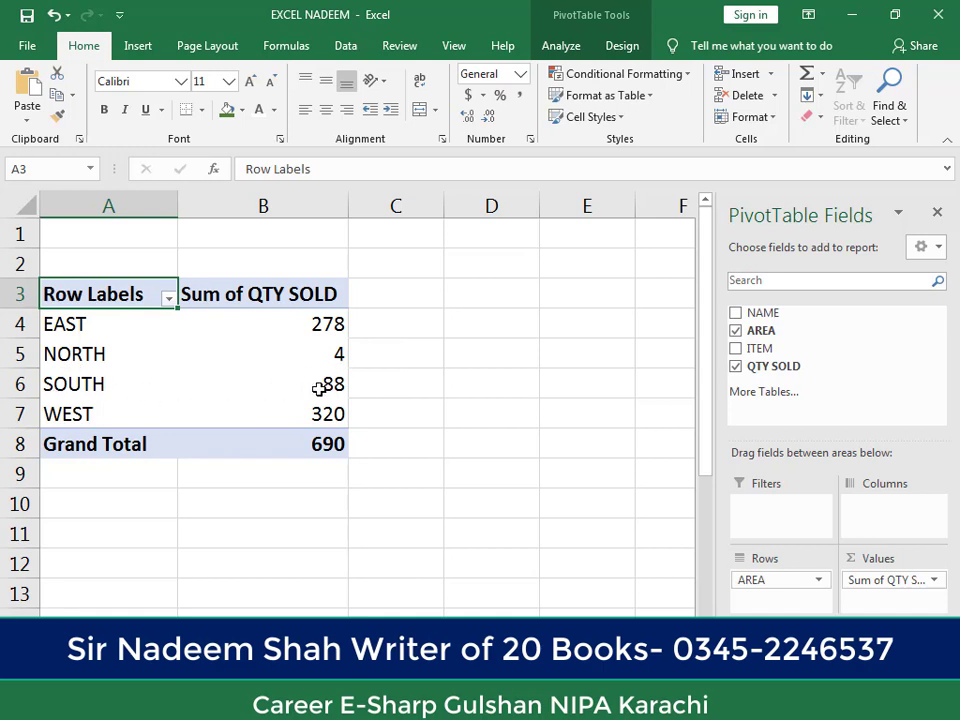
click(296, 412)
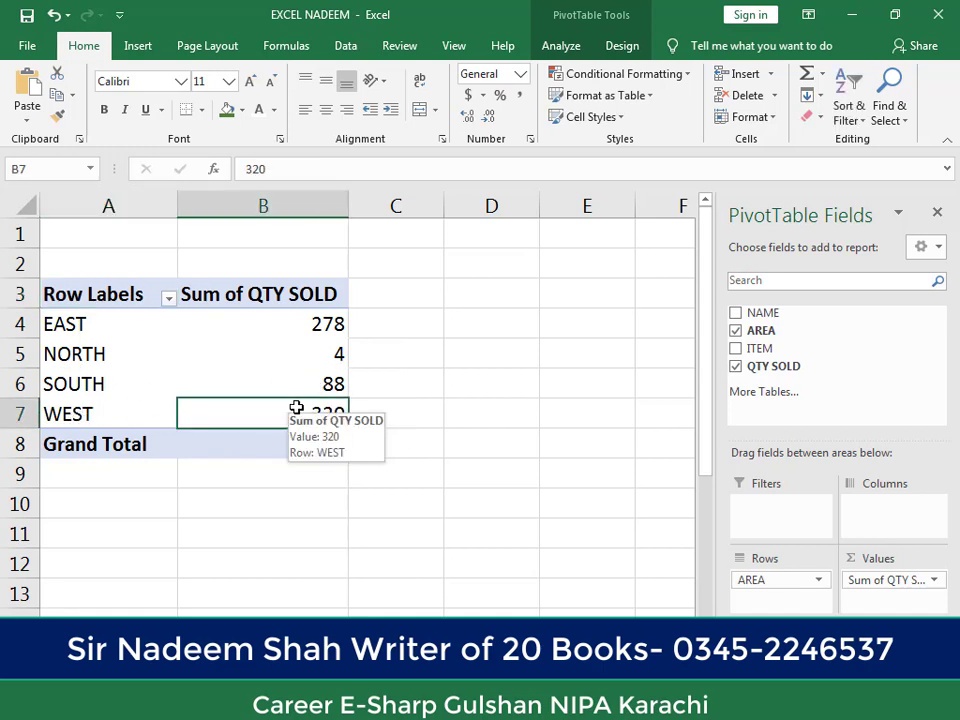
click(294, 387)
click(302, 332)
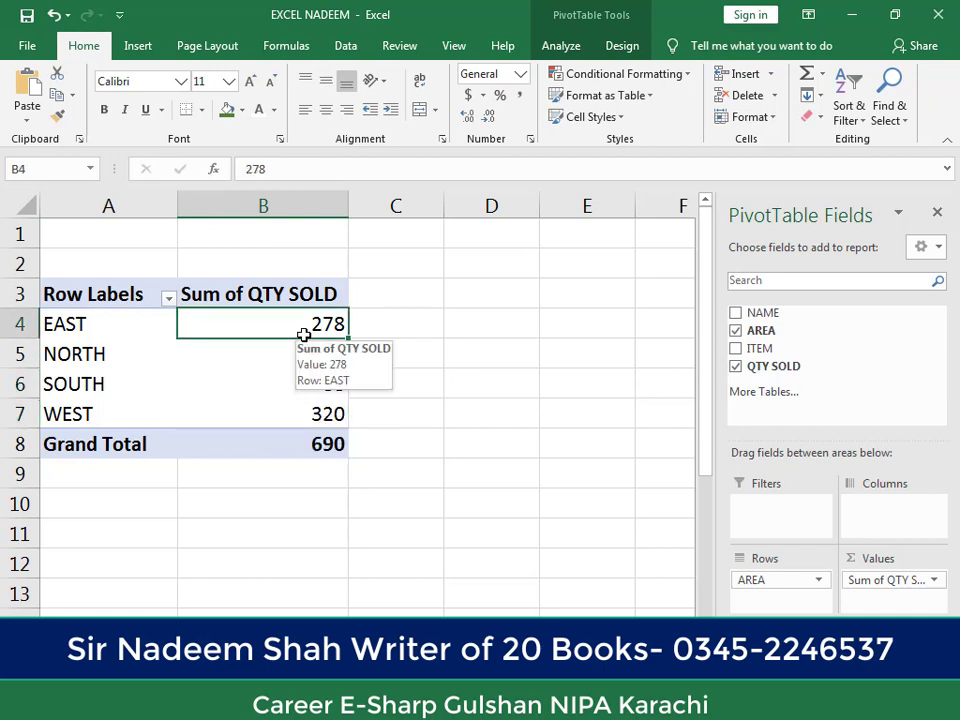
click(302, 345)
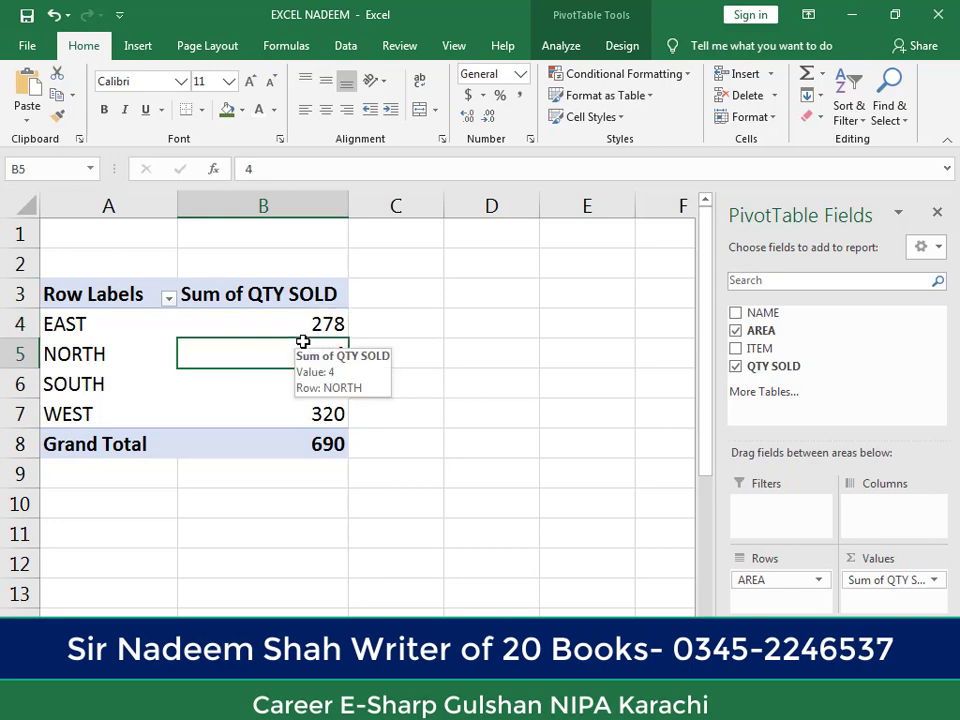
Step: Replace the AREA field with ITEM in the PivotTable rows and check the quantity sold per item and in total
click(274, 396)
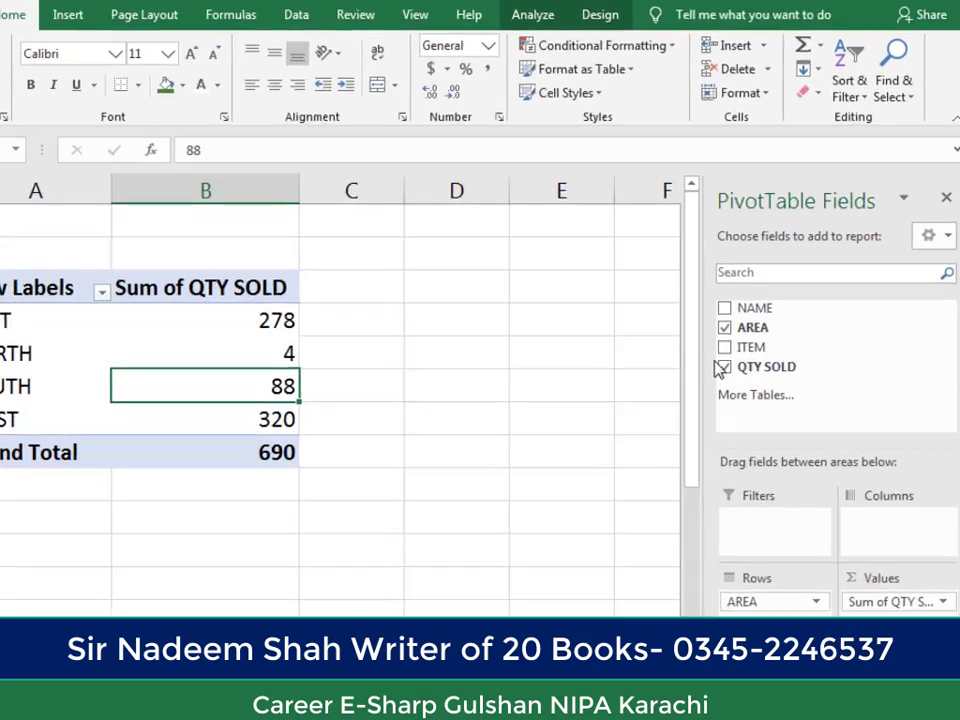
click(724, 327)
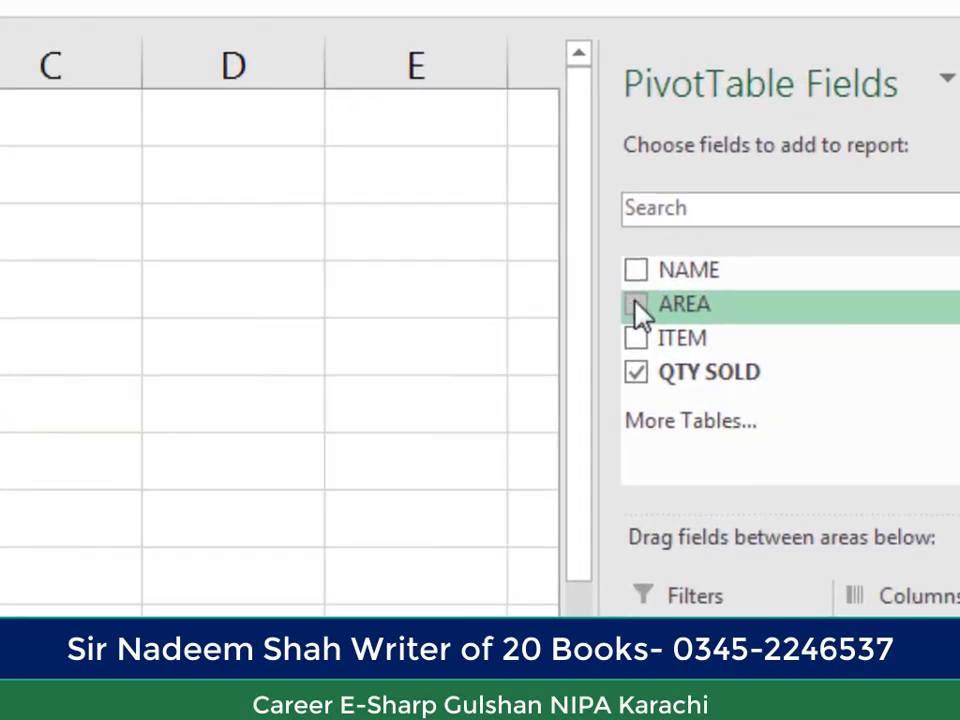
click(637, 338)
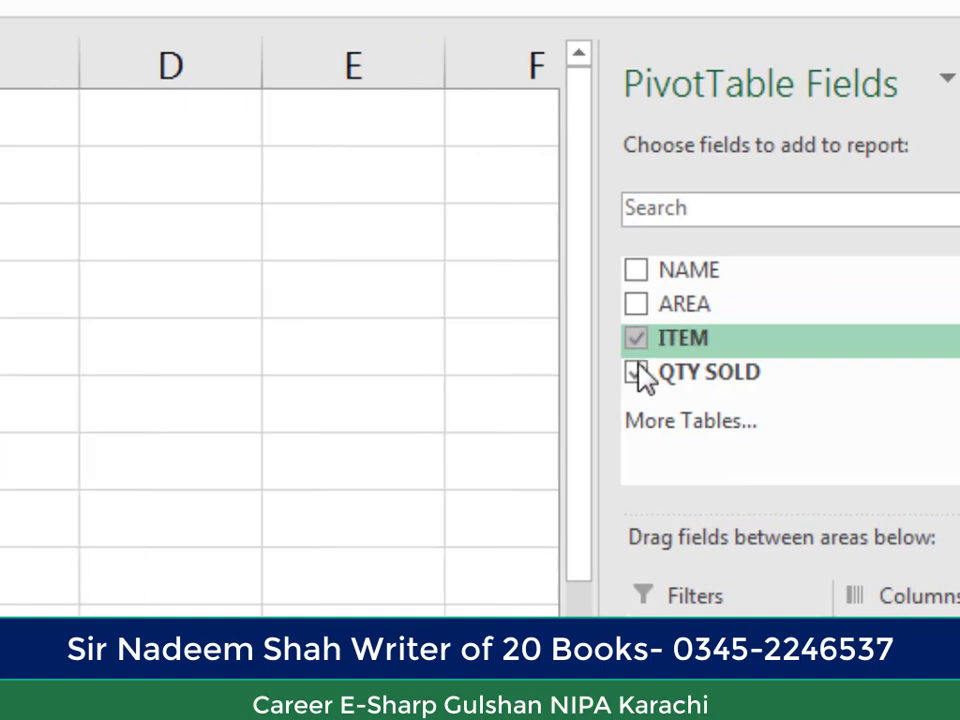
click(637, 372)
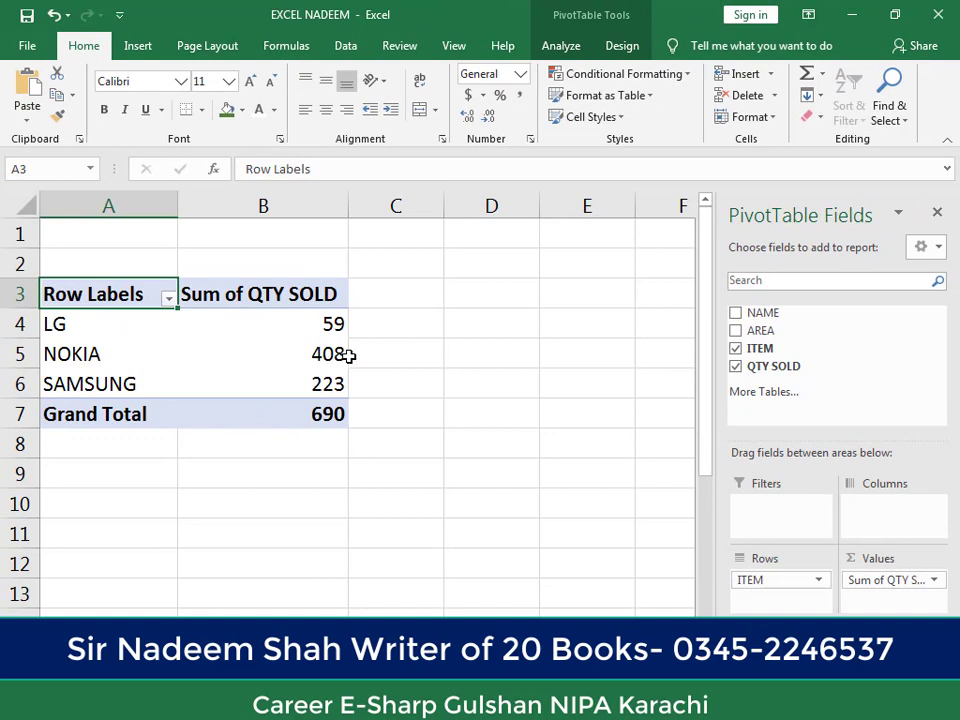
click(283, 383)
click(279, 405)
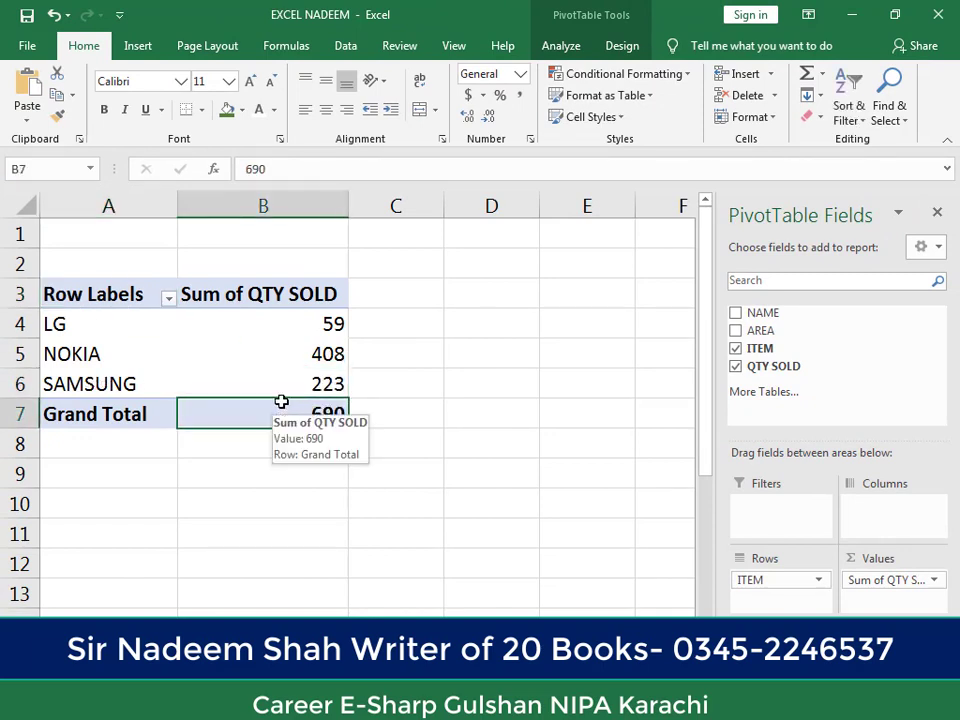
click(300, 330)
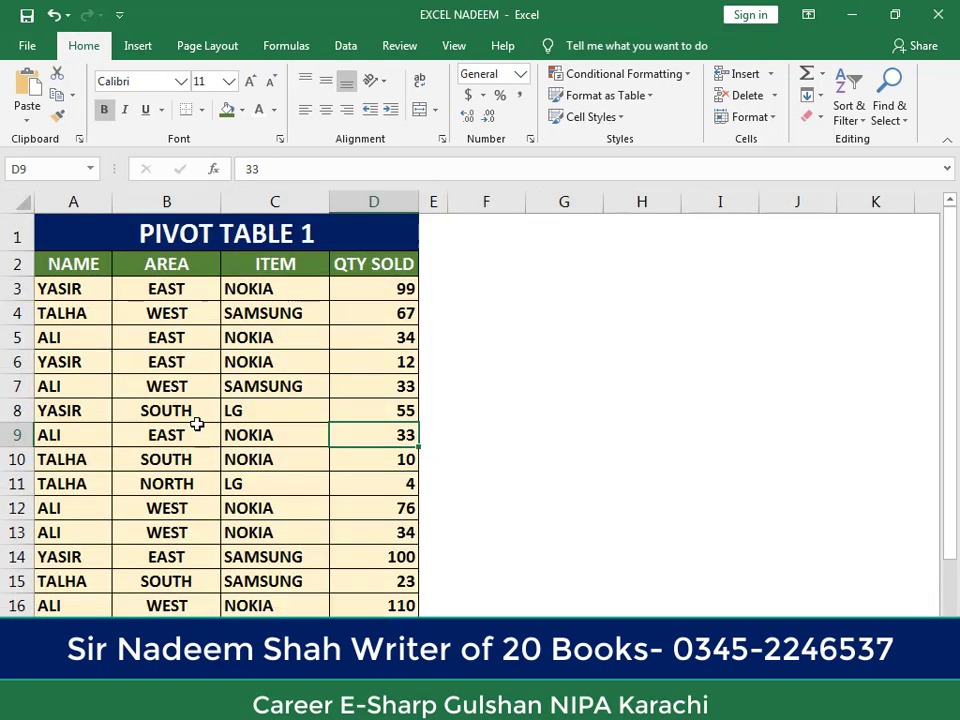
Step: Review the AREA and ITEM entries in the PIVOT TABLE 1 source data and return to the PivotTable
click(197, 424)
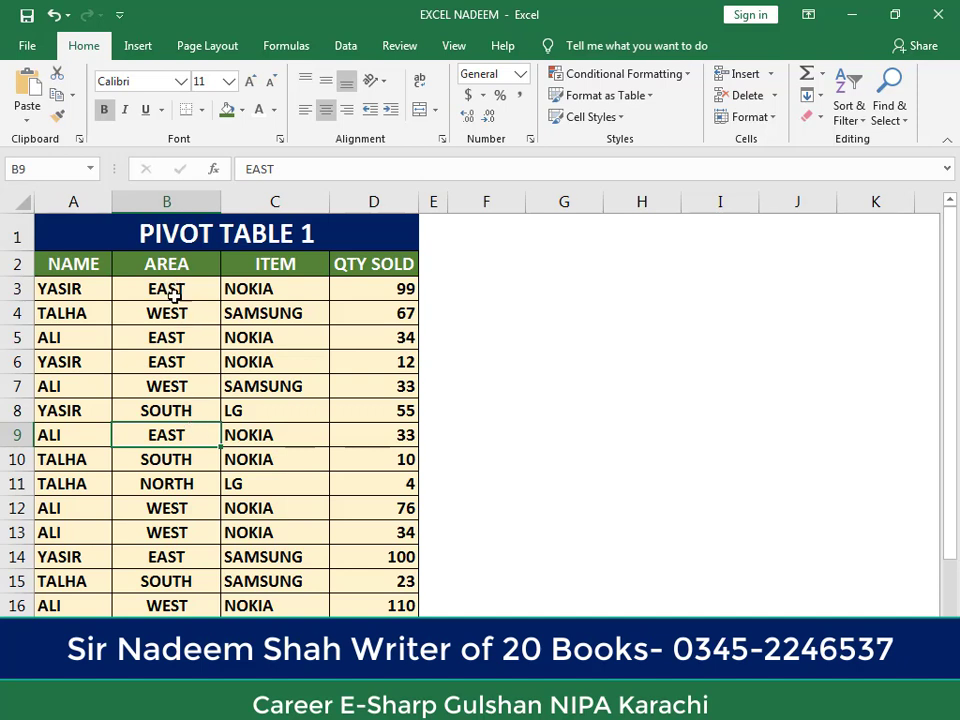
click(176, 366)
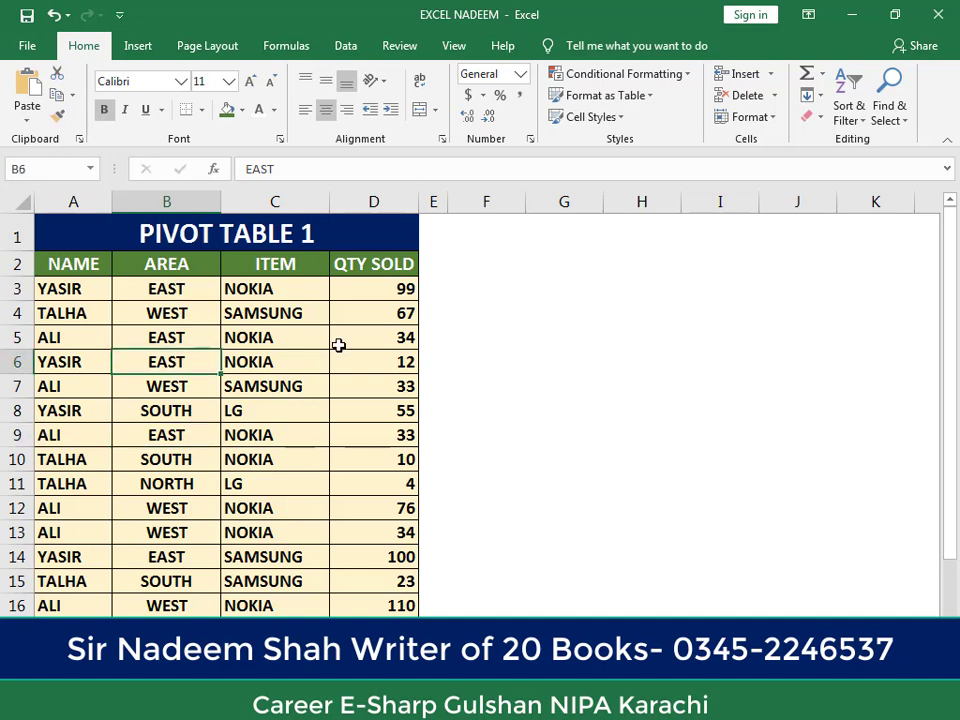
click(180, 478)
click(297, 347)
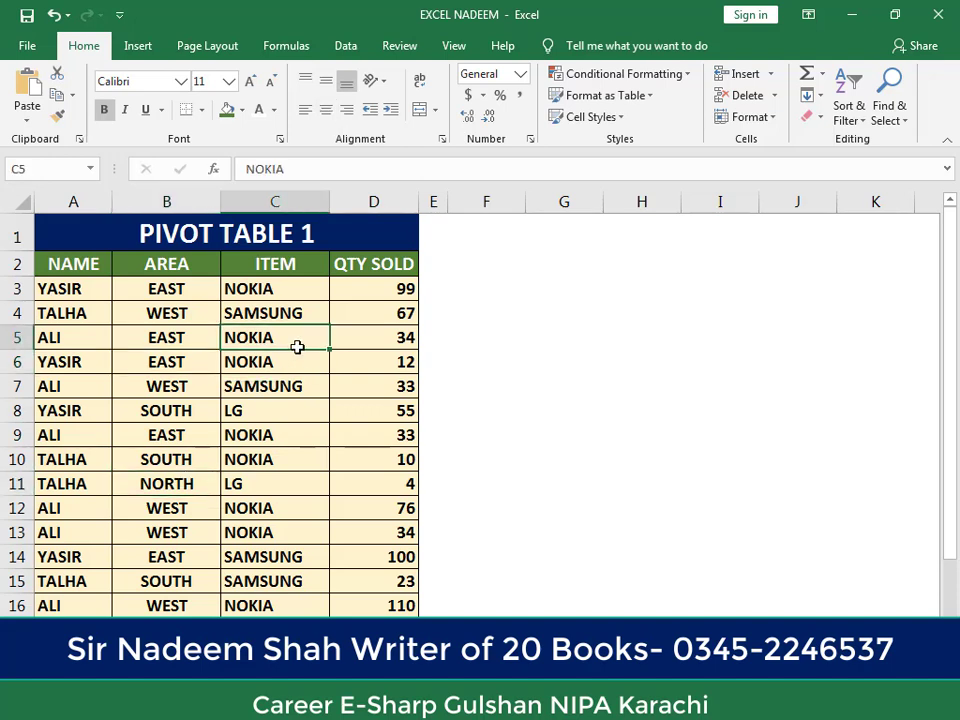
click(279, 292)
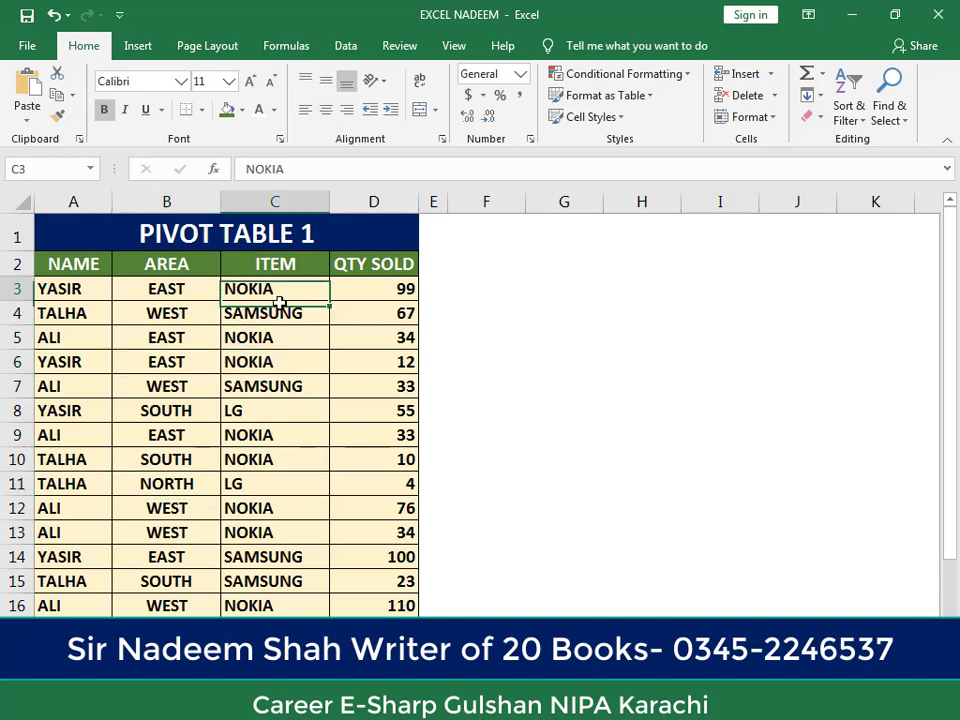
click(277, 387)
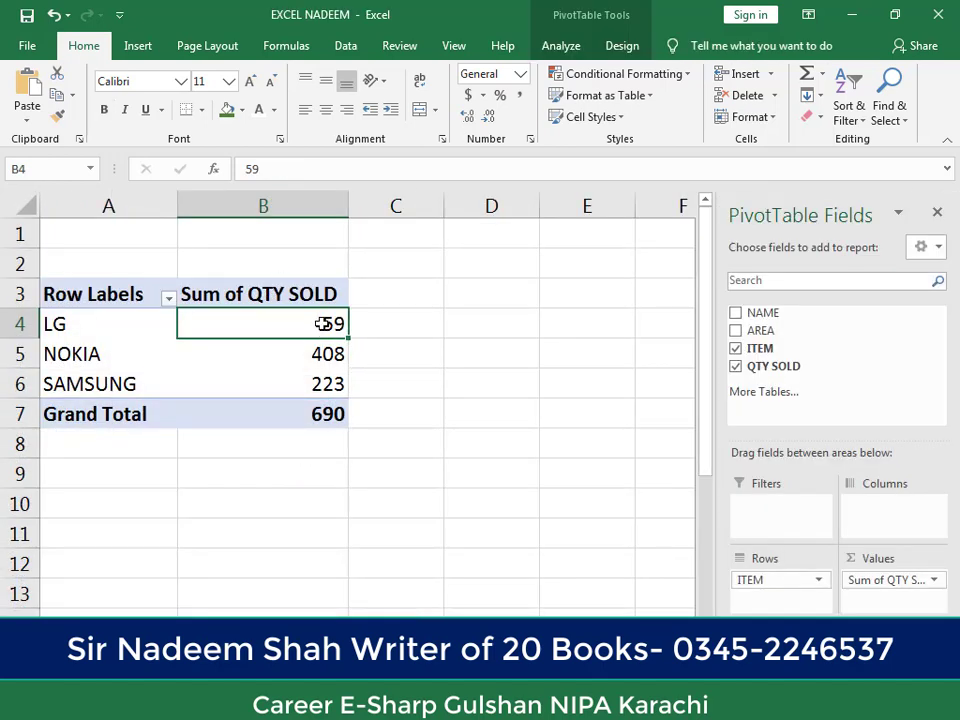
Step: Swap the PivotTable row field from ITEM to NAME, to AREA and back to ITEM, comparing the quantity summaries
click(738, 349)
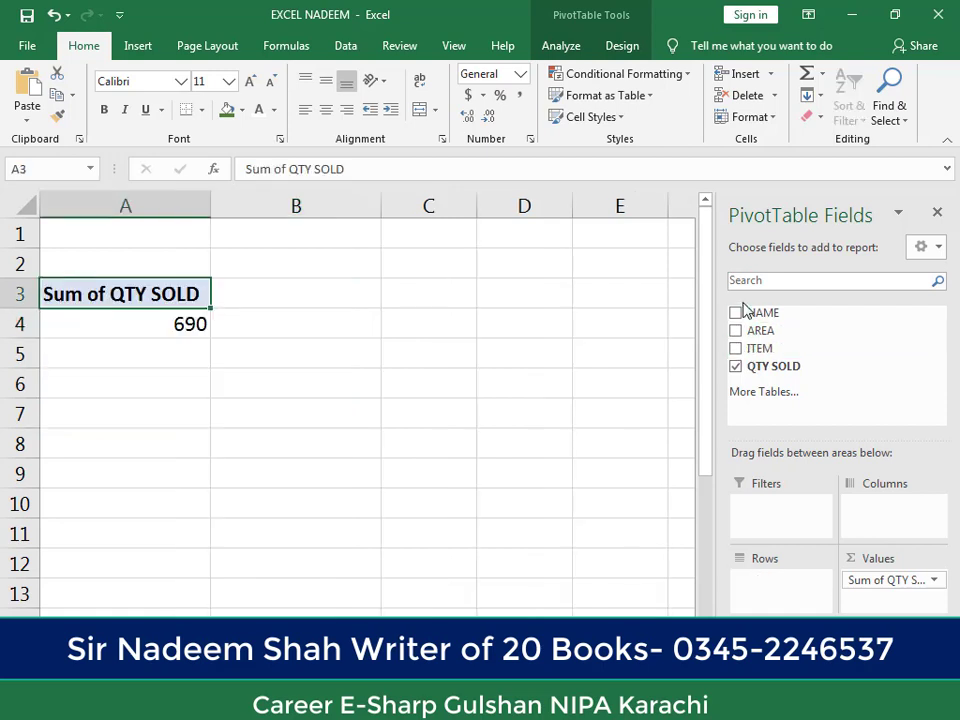
click(738, 314)
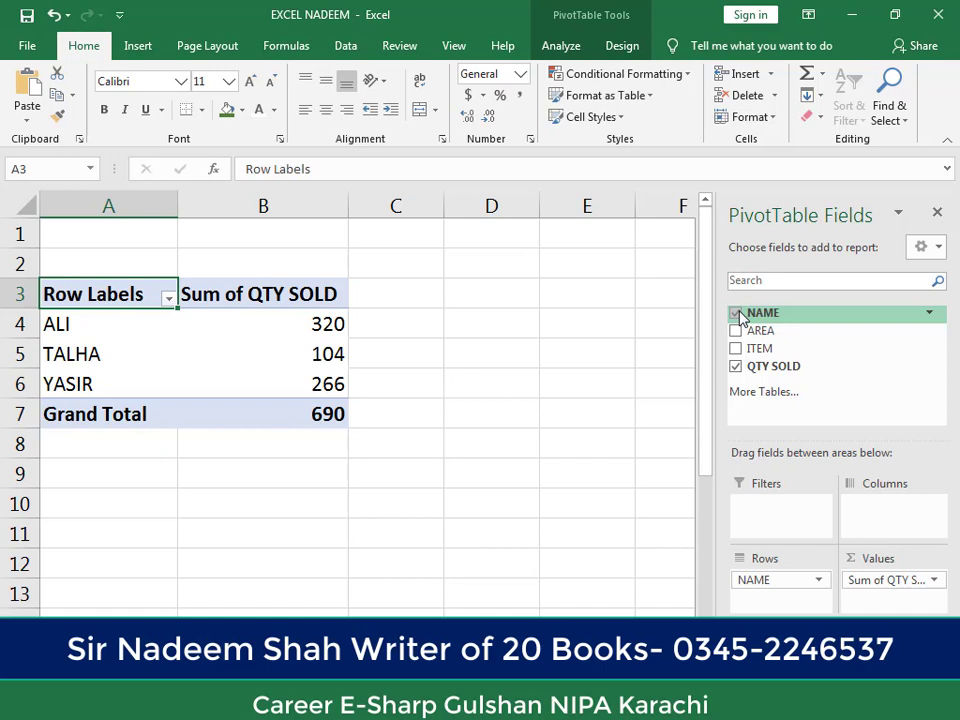
click(738, 315)
click(739, 333)
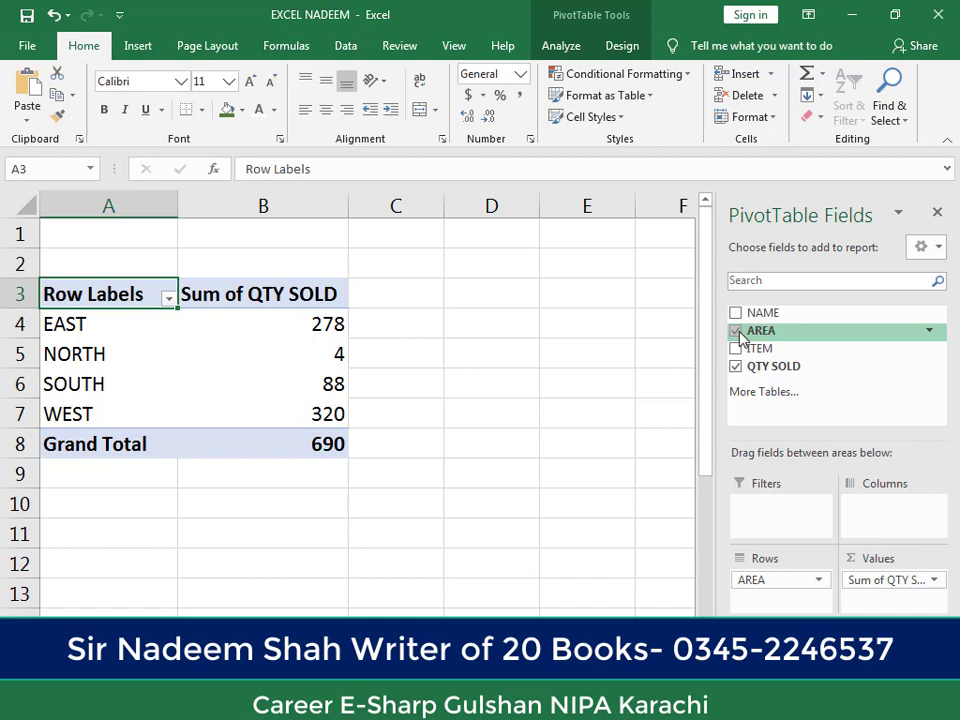
click(738, 332)
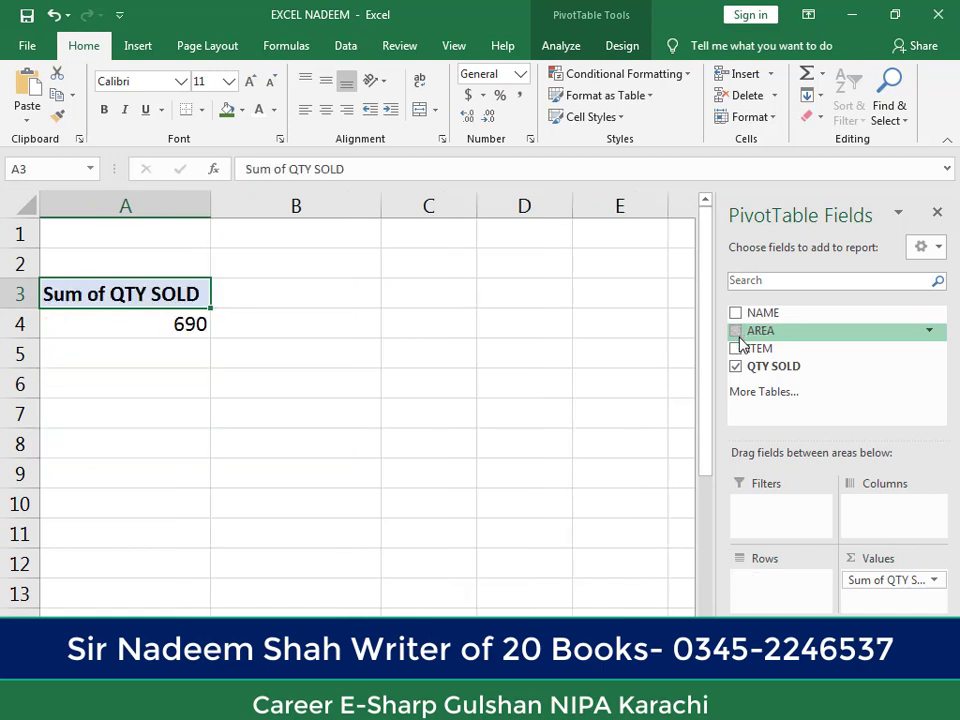
click(738, 349)
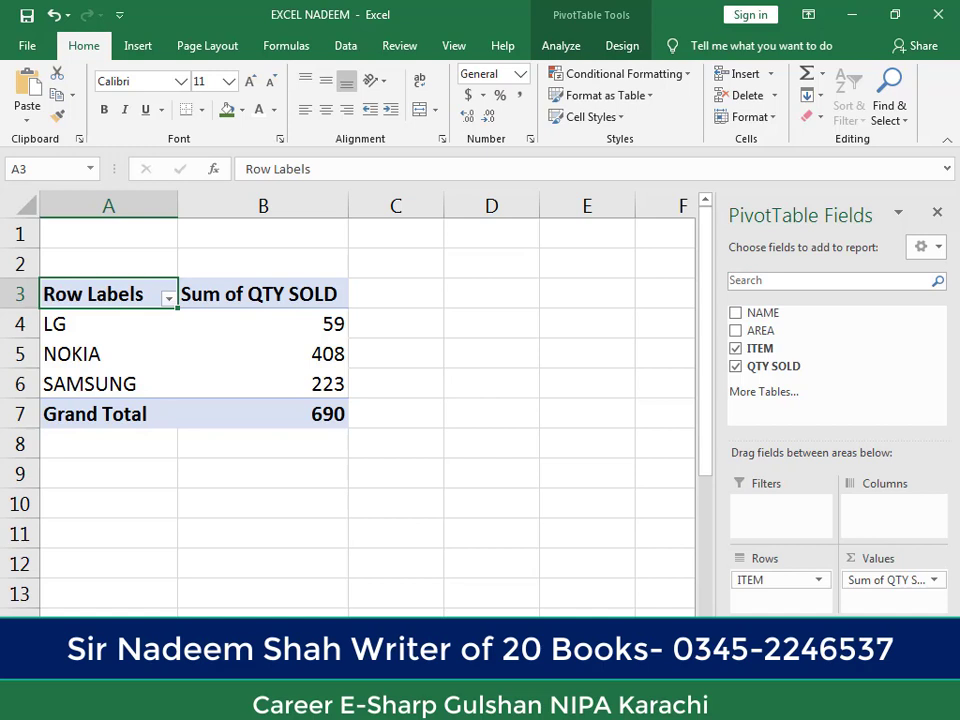
Step: Remove ITEM from the rows and toggle NAME, AREA and ITEM on and off one at a time, leaving only QTY SOLD
click(737, 349)
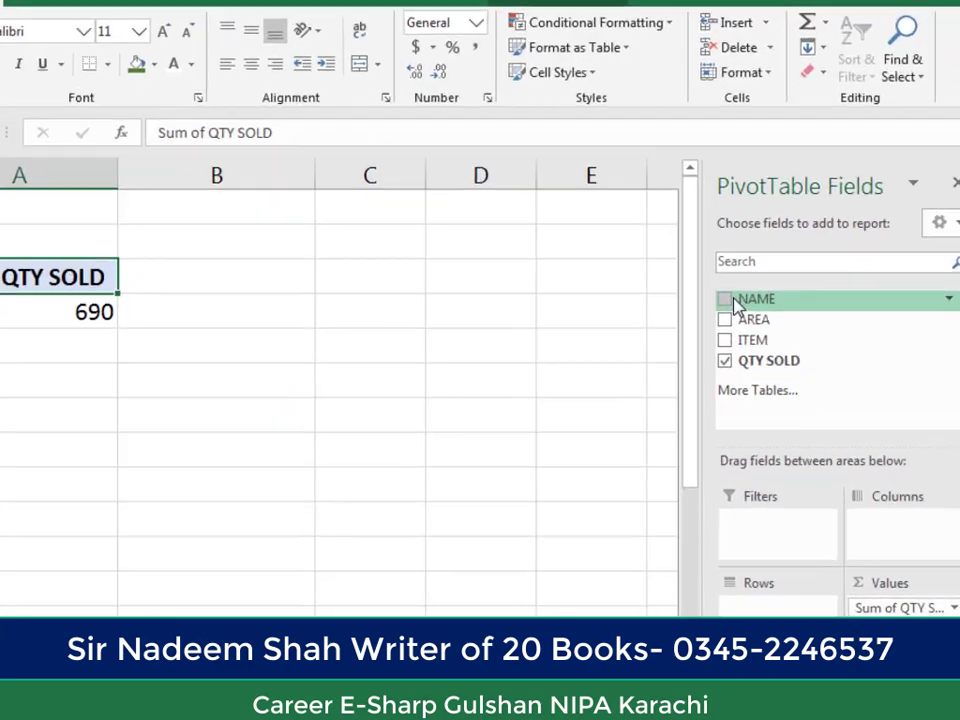
click(738, 314)
click(694, 244)
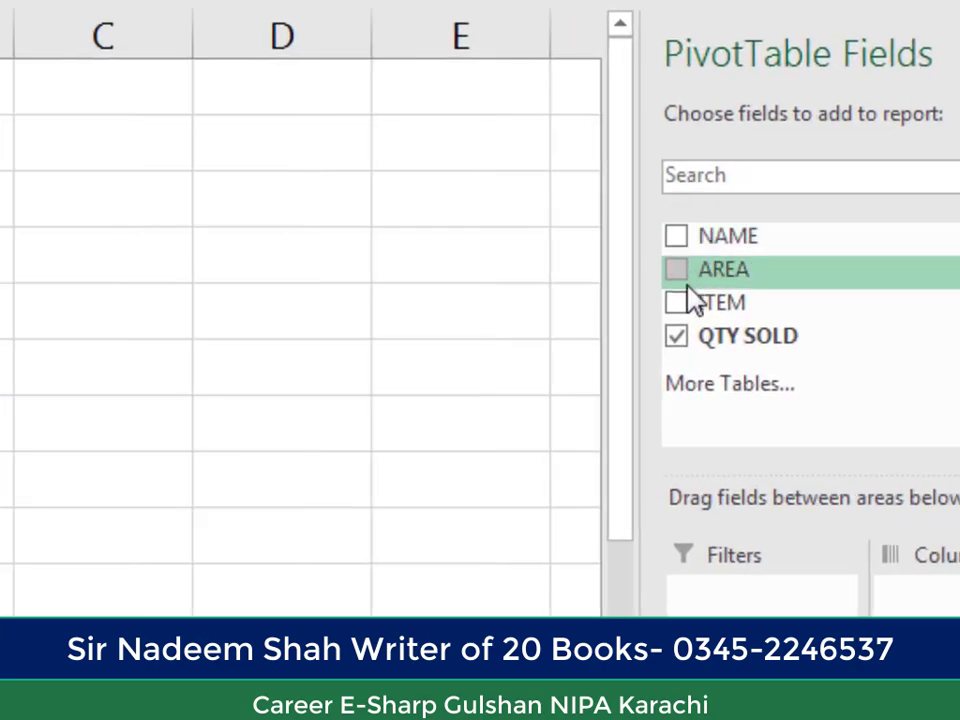
click(690, 282)
click(690, 282)
click(693, 310)
click(693, 310)
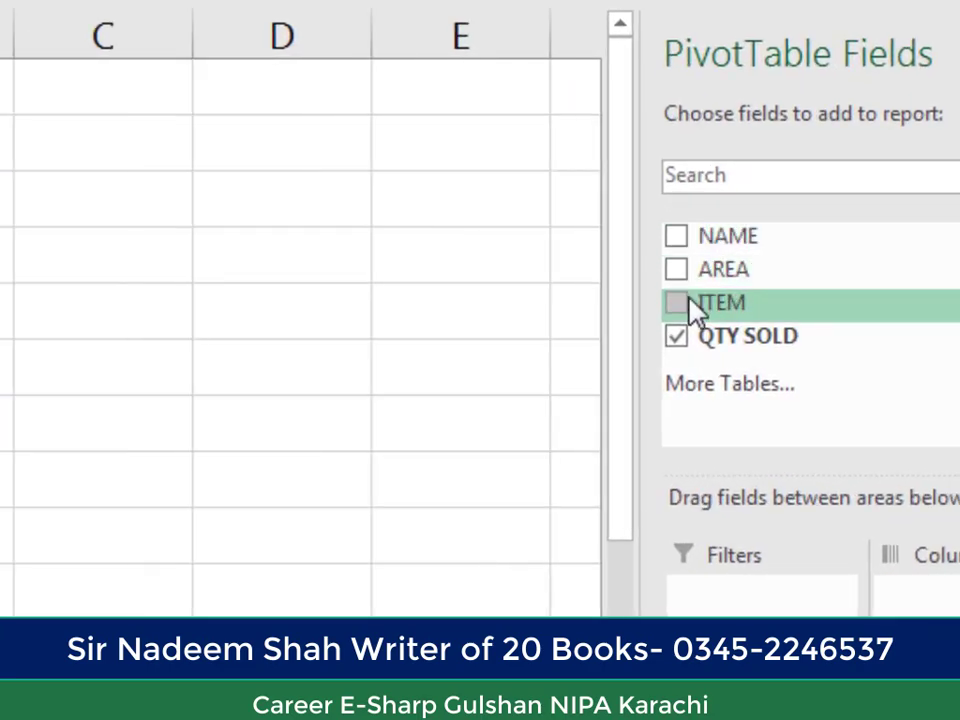
Step: Add NAME and ITEM as row fields and review the quantity sold of each item under each name
click(688, 242)
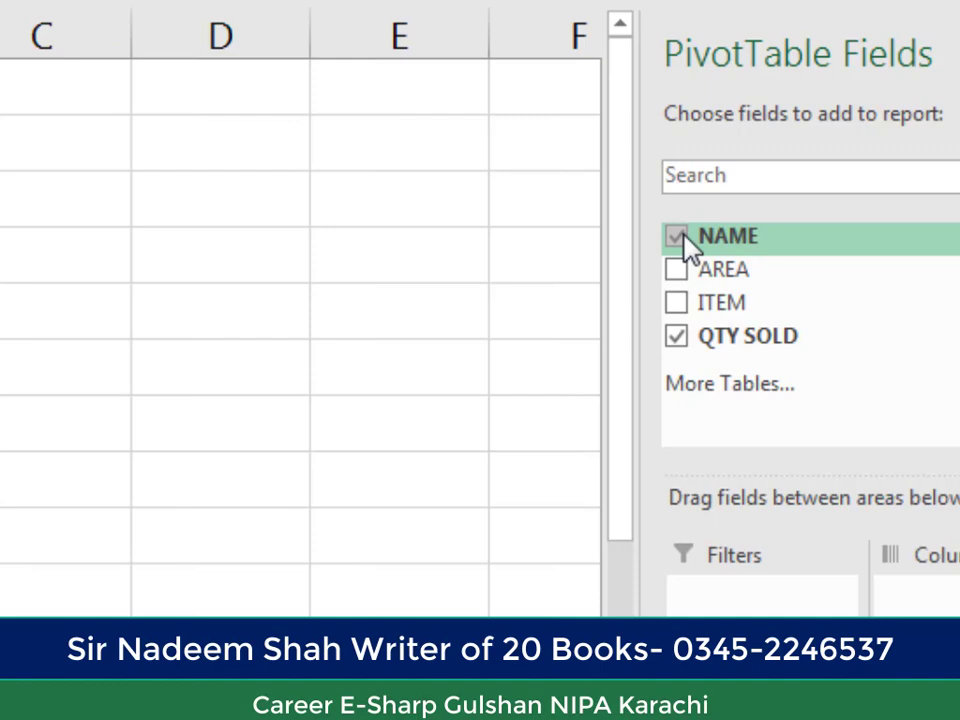
click(679, 303)
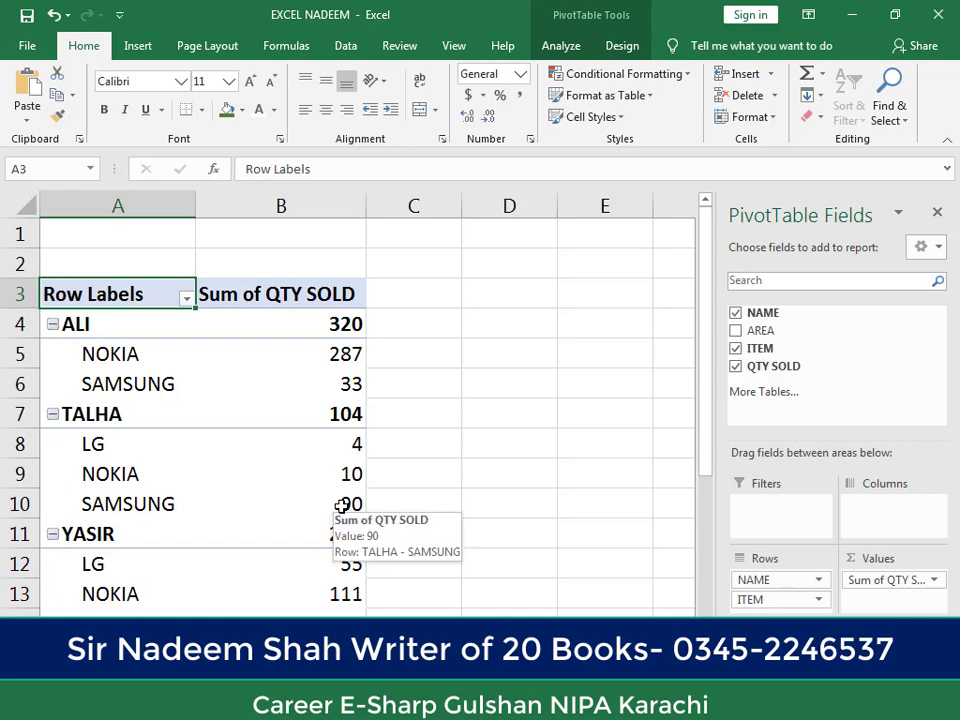
ctrl+scroll(348, 400, down, 2)
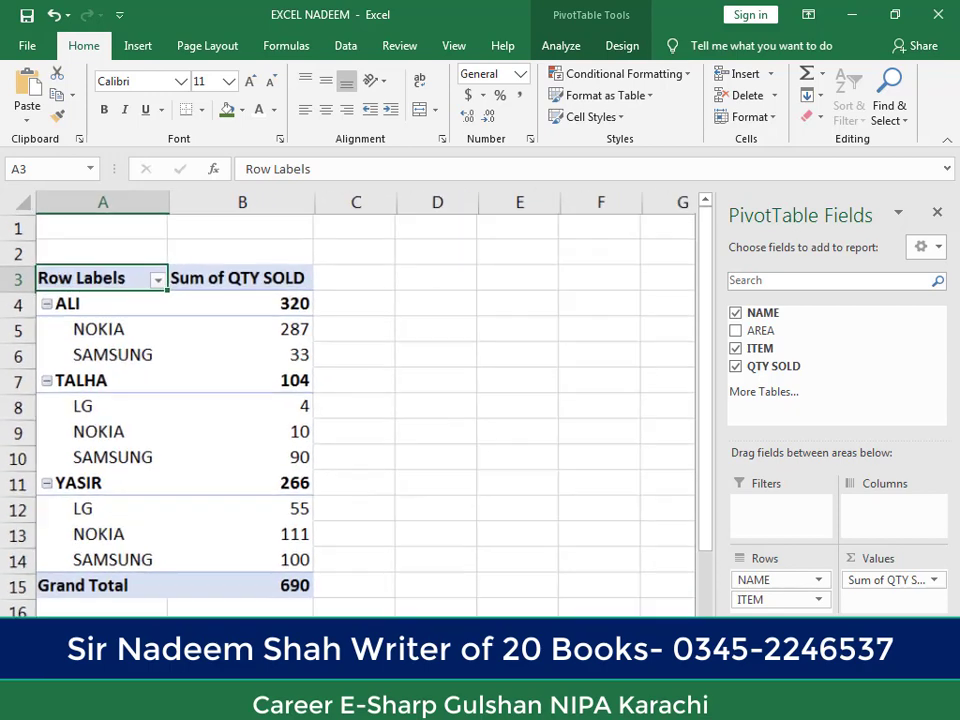
ctrl+scroll(647, 279, up, 2)
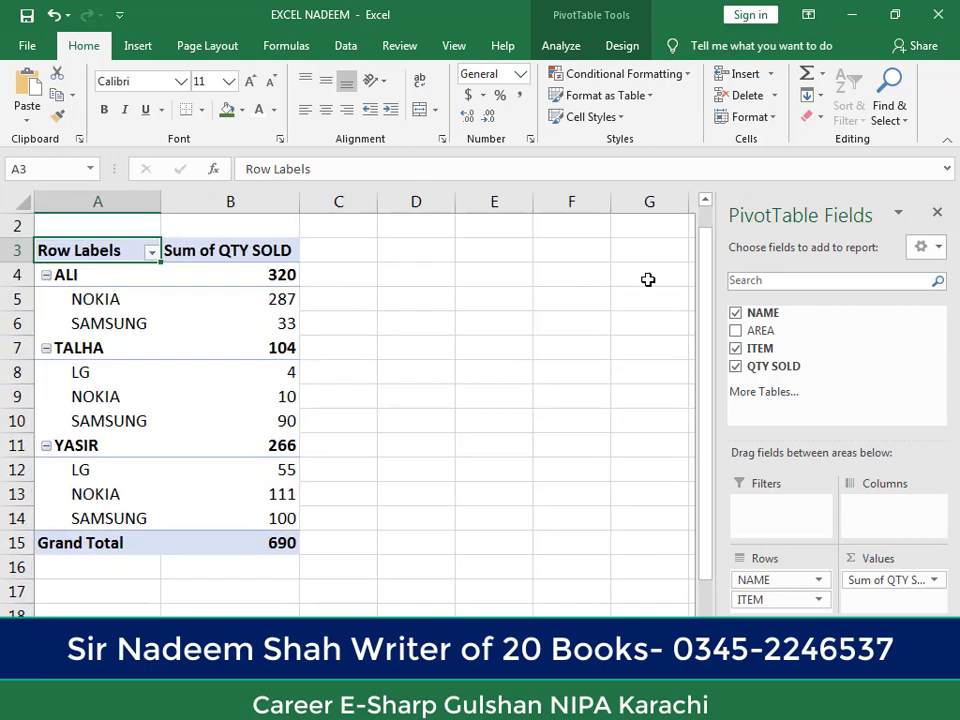
click(706, 201)
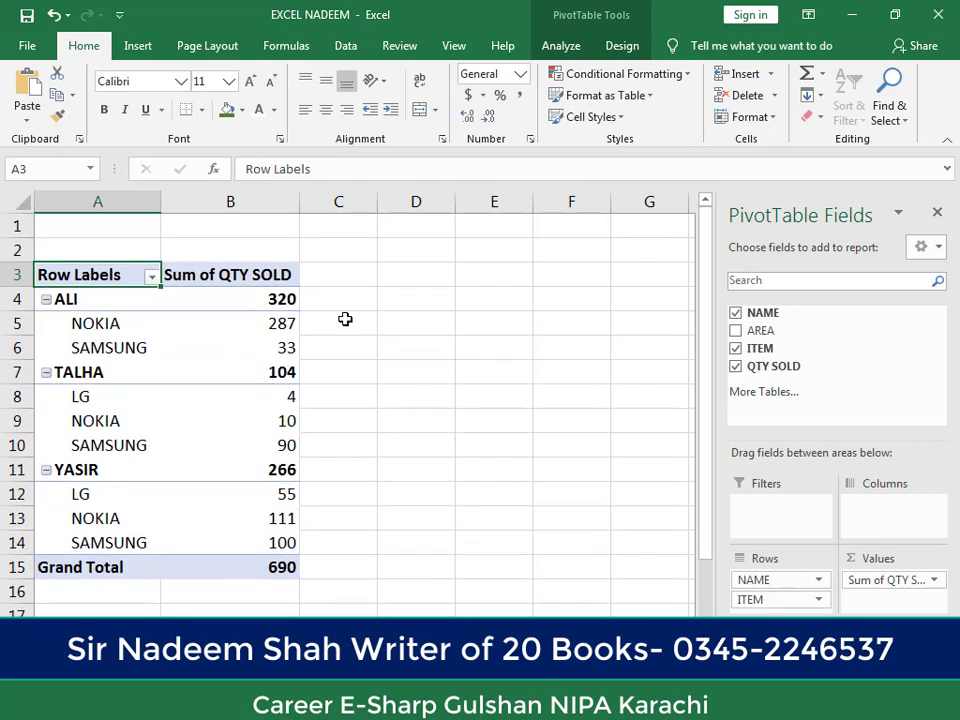
Step: Try the AREA field on and off, and remove ITEM and NAME from the PivotTable rows
click(736, 332)
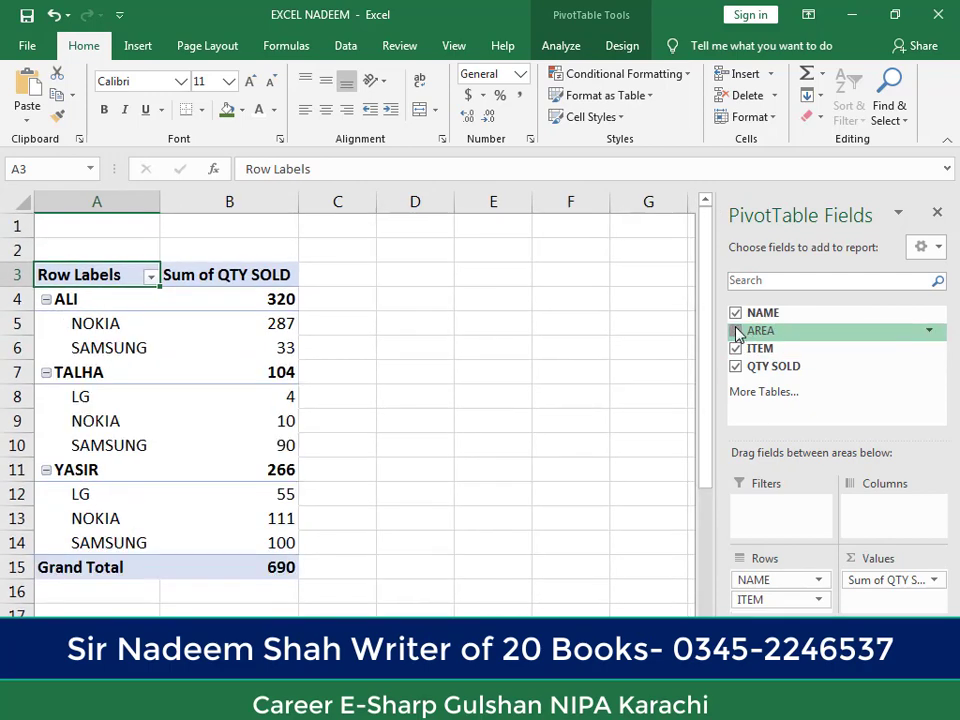
click(736, 332)
click(736, 348)
click(736, 314)
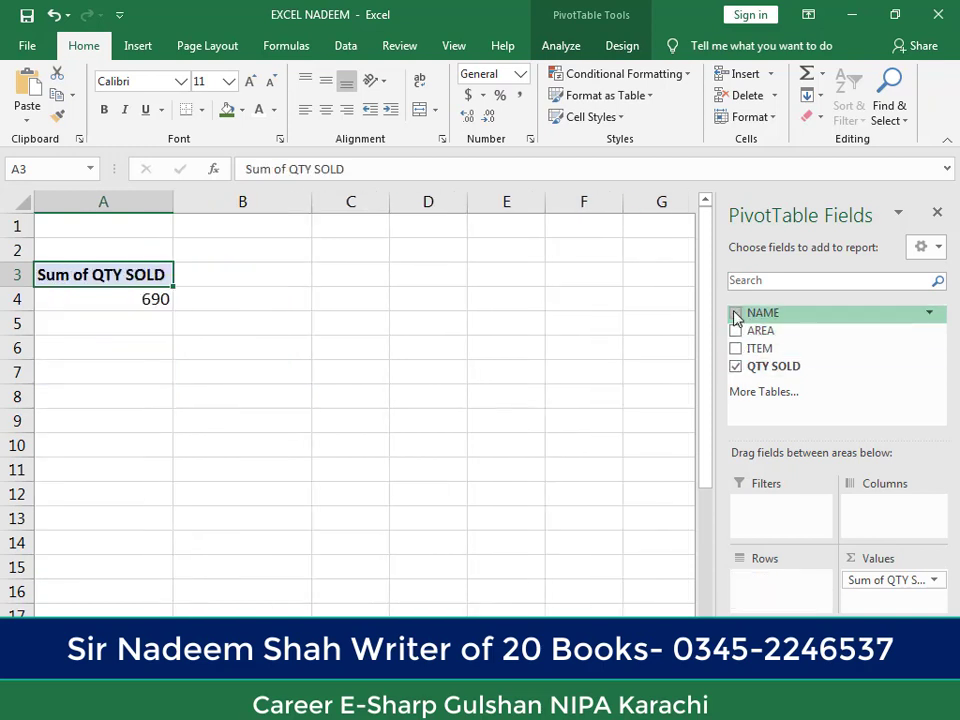
Step: Toggle QTY SOLD off and on, and add ITEM as the outer row field with NAME nested under it
click(736, 367)
click(736, 367)
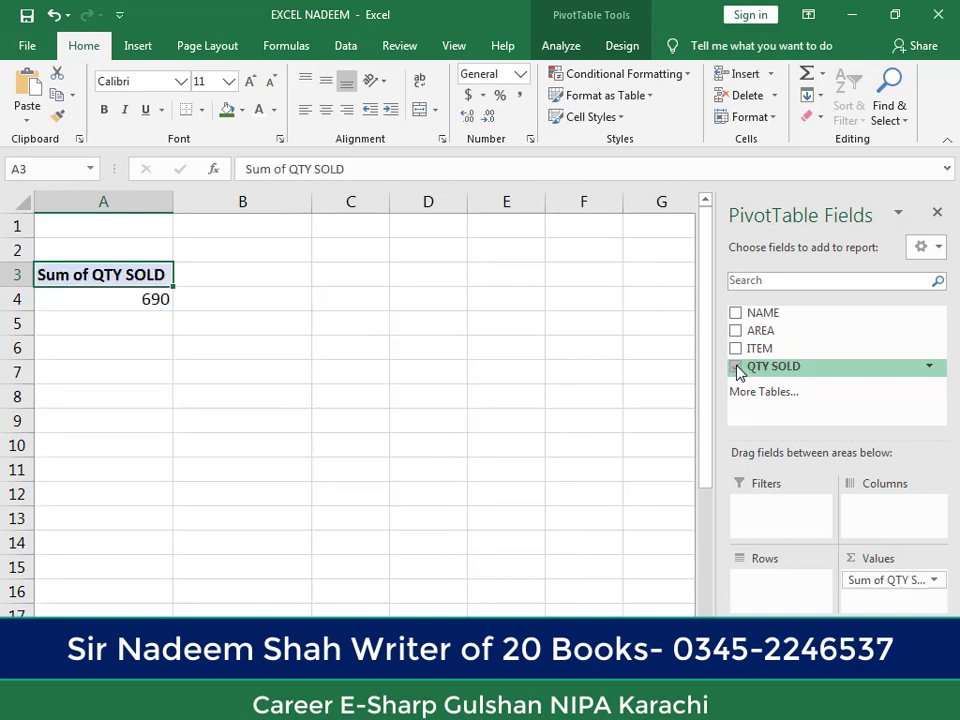
click(736, 348)
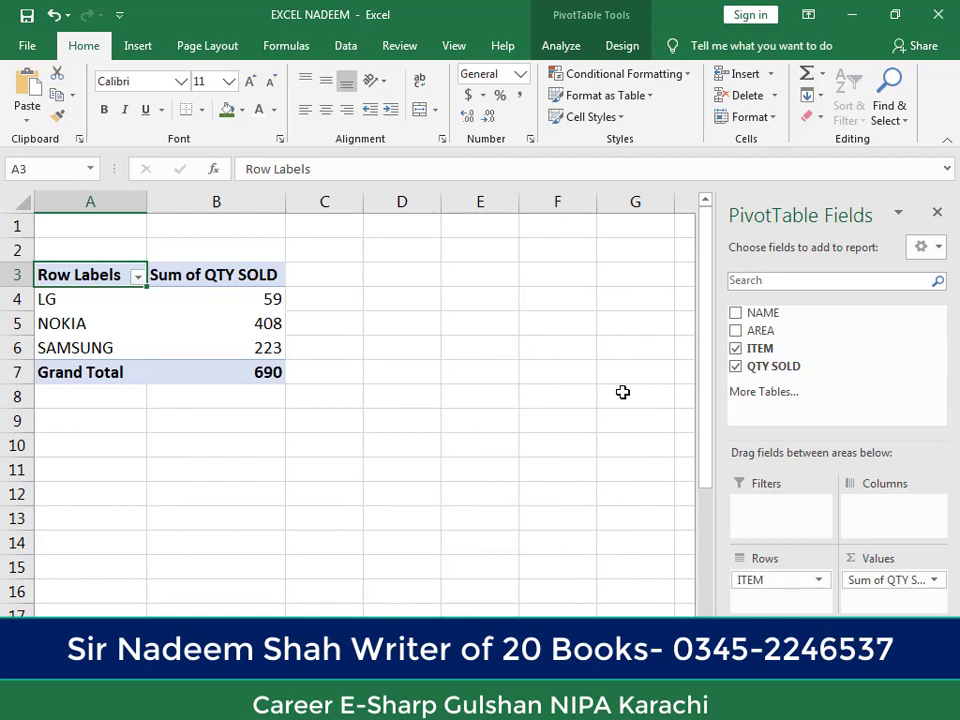
click(736, 314)
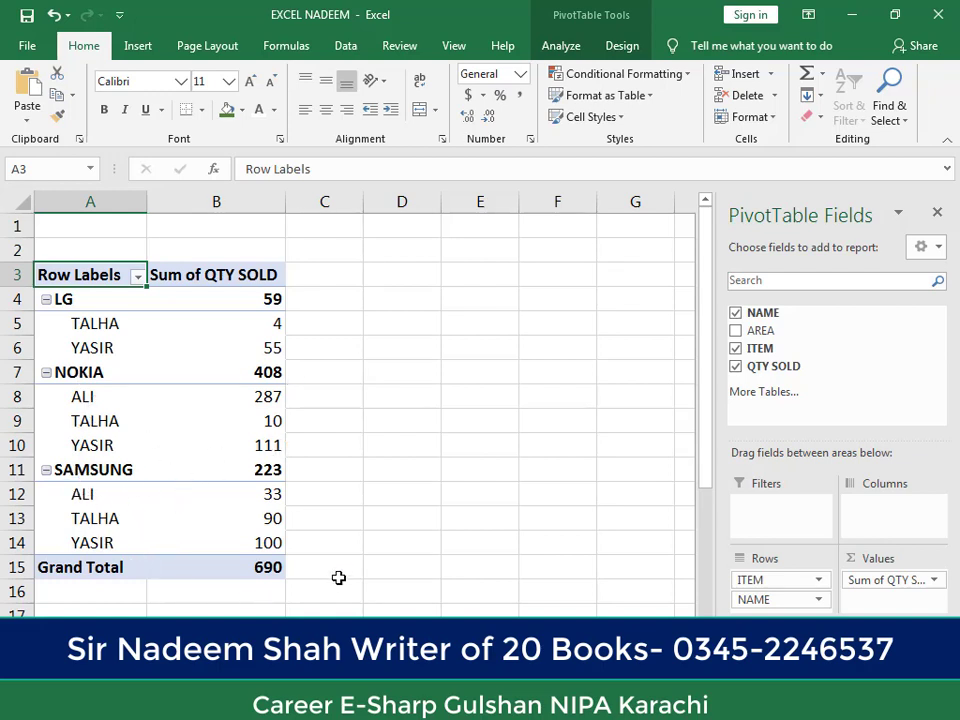
Step: Replace the row fields with AREA and NAME nested under it, and check the quantity sold per area and name
click(736, 349)
click(736, 314)
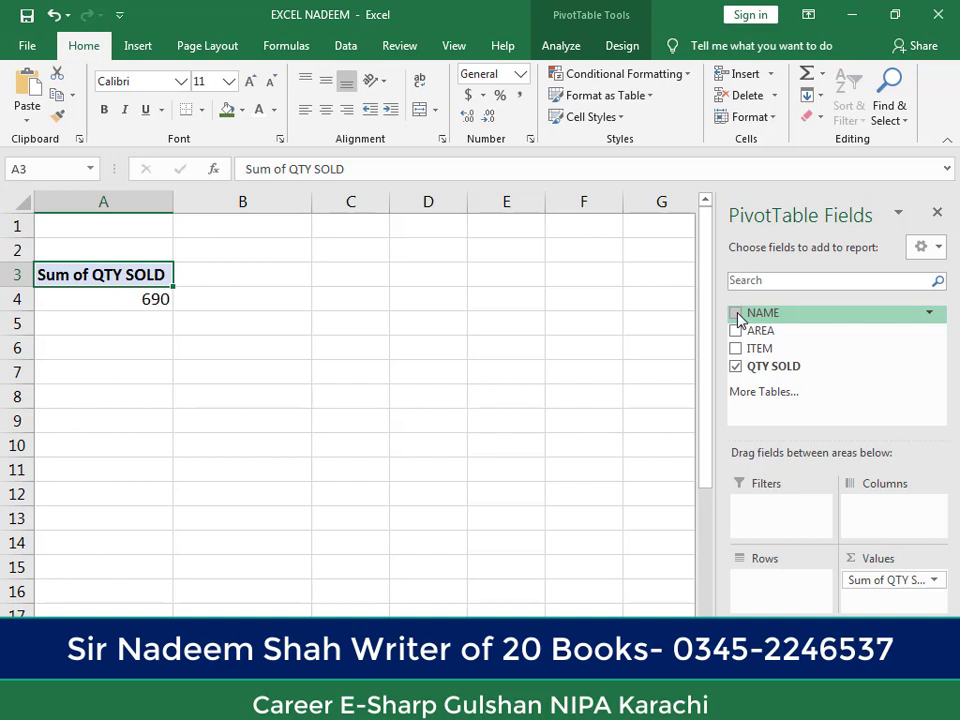
click(736, 331)
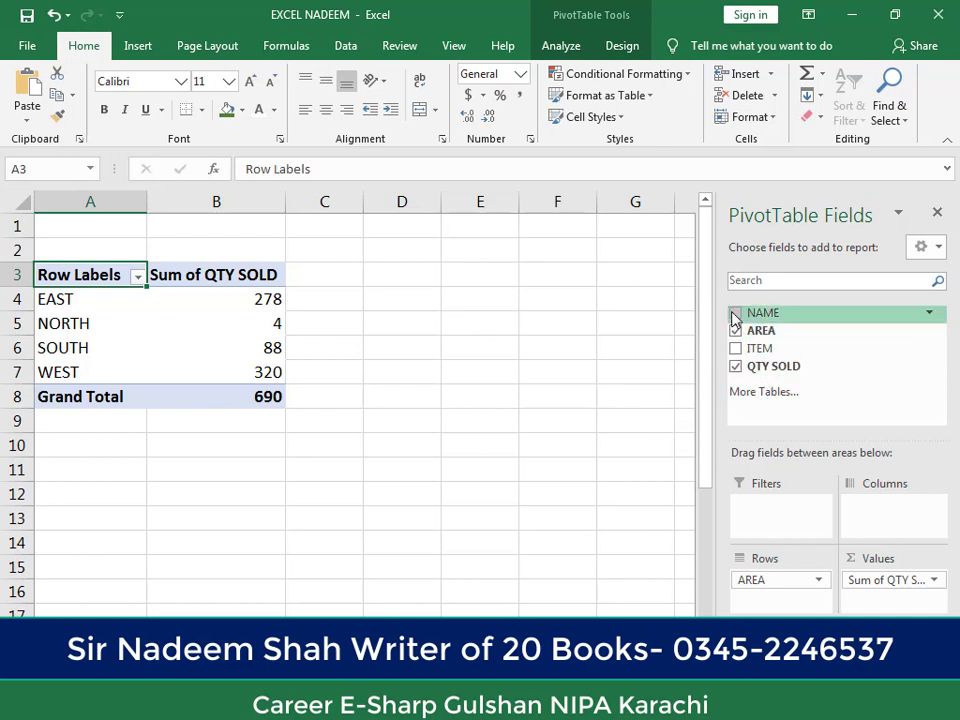
click(736, 314)
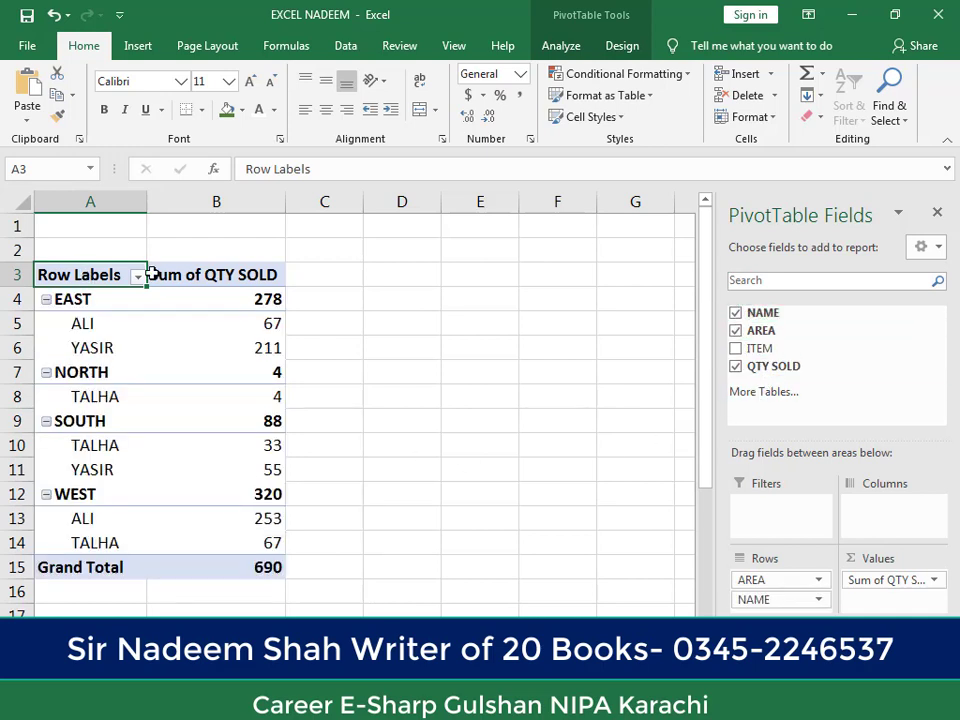
mouse_move(261, 413)
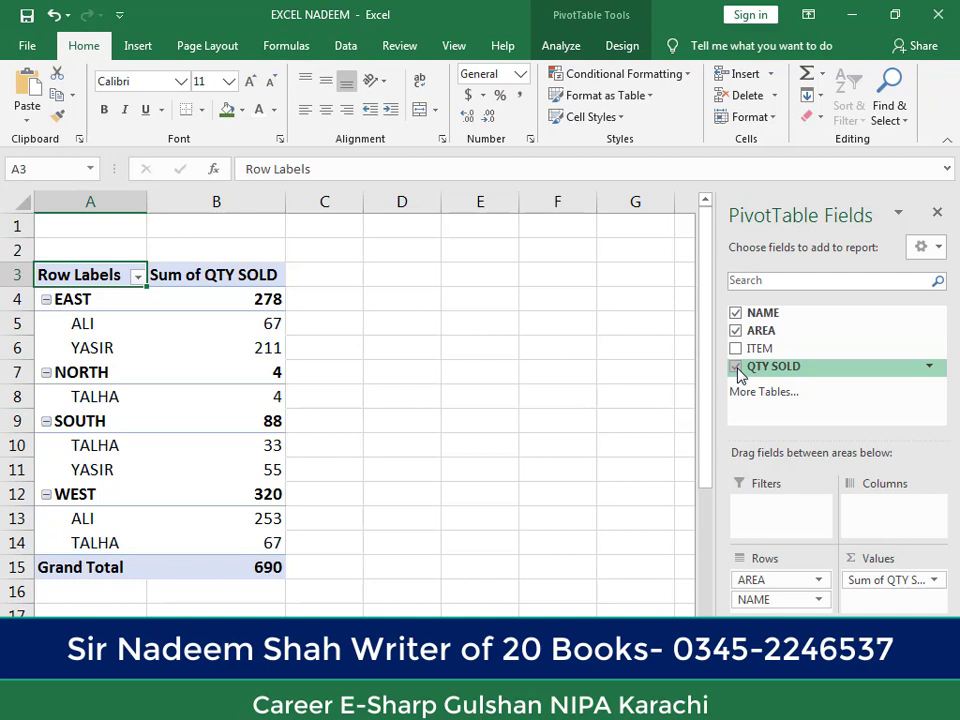
click(201, 384)
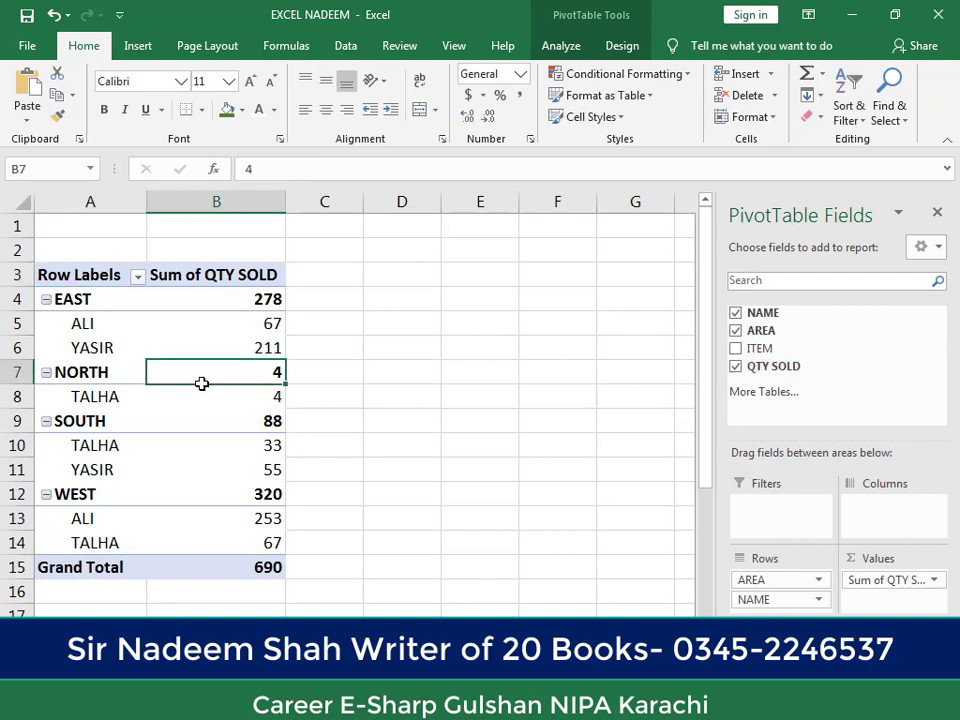
Step: Remove the AREA field, leaving NAME in the rows, and check the quantity sold for each name
click(736, 331)
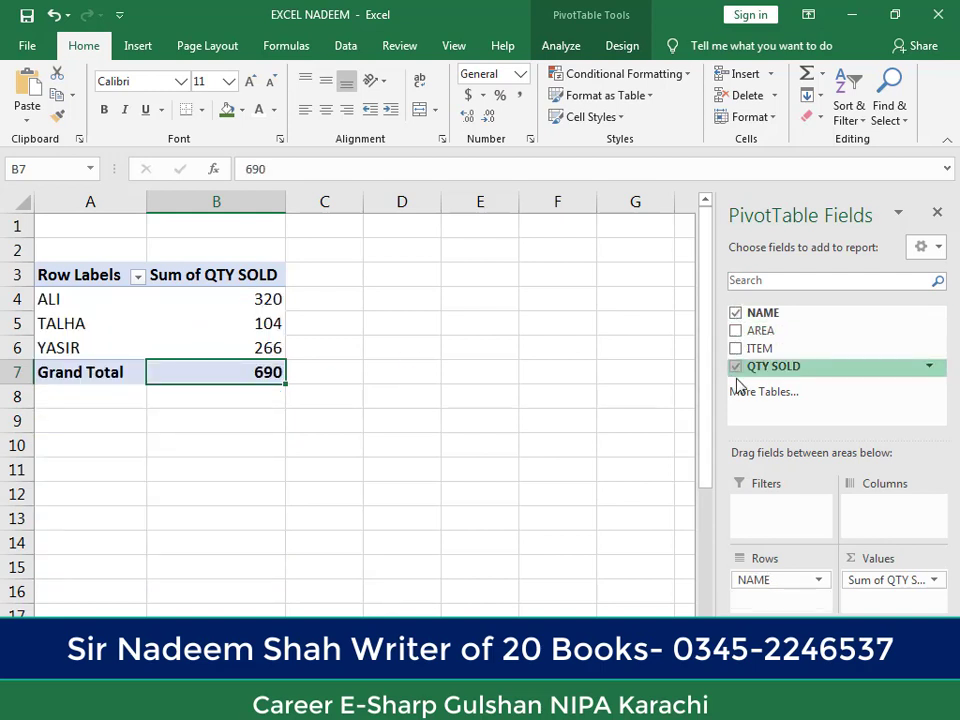
click(257, 340)
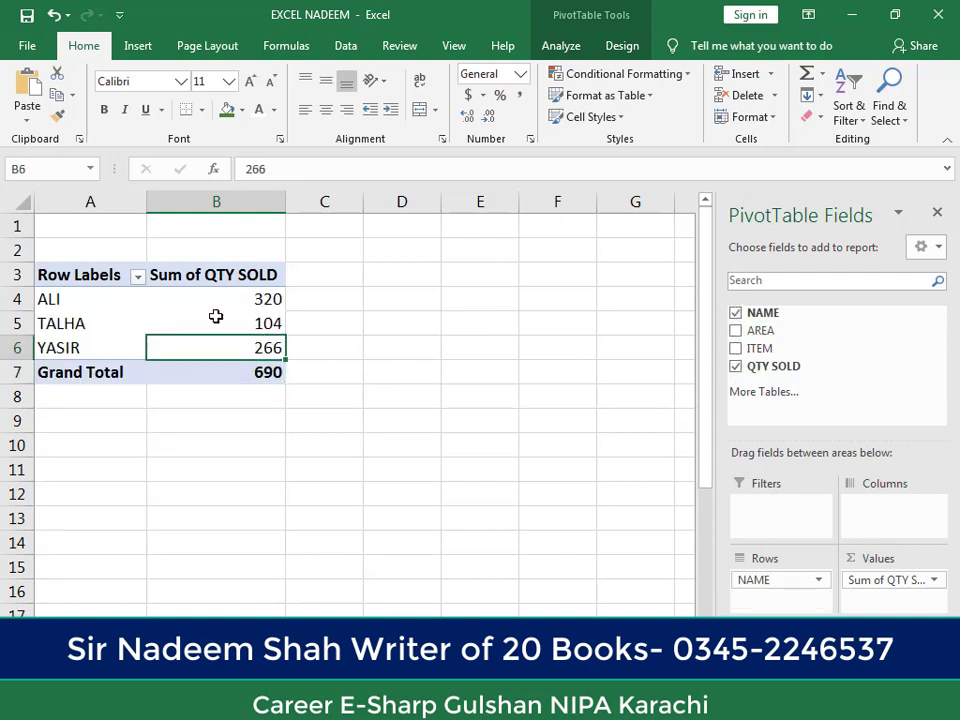
click(216, 315)
click(214, 300)
click(205, 319)
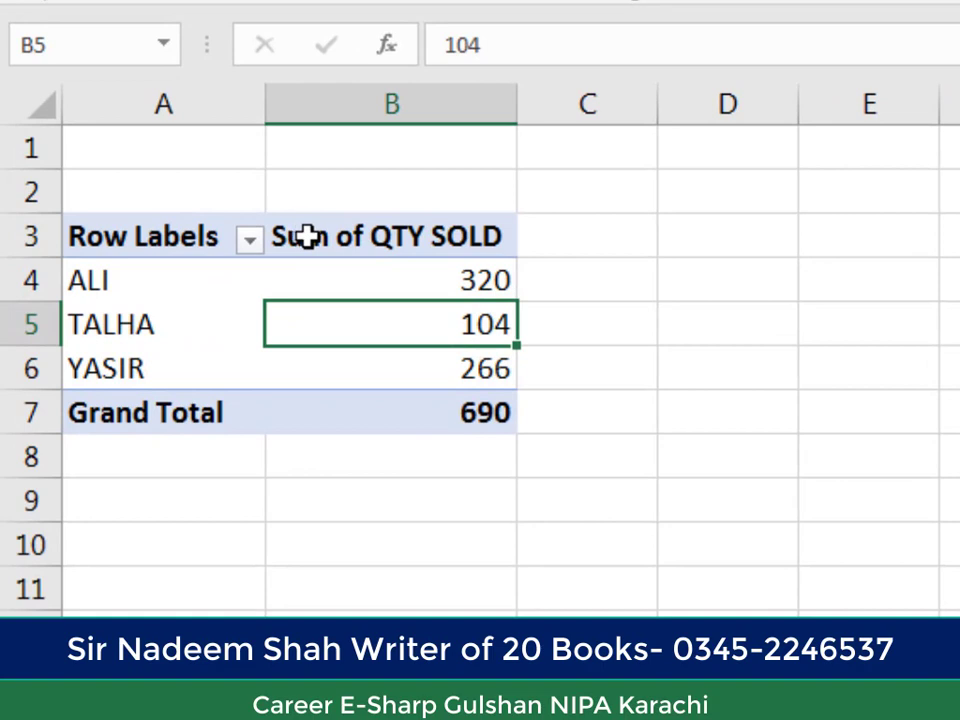
Step: Set the QTY SOLD value field to be summarised by Average for each name
double_click(314, 248)
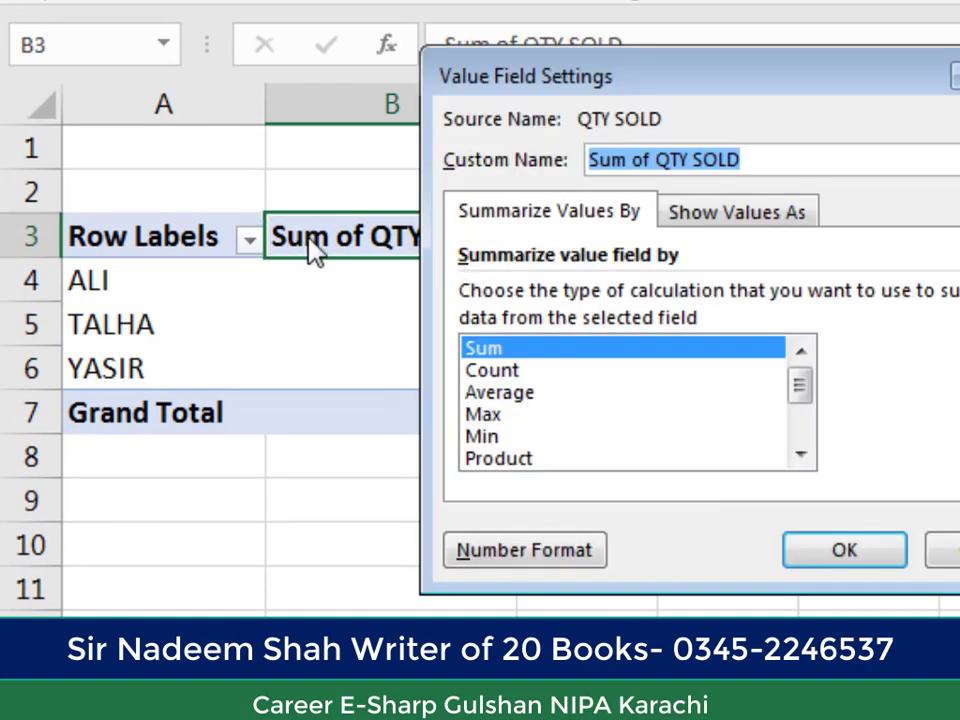
click(499, 392)
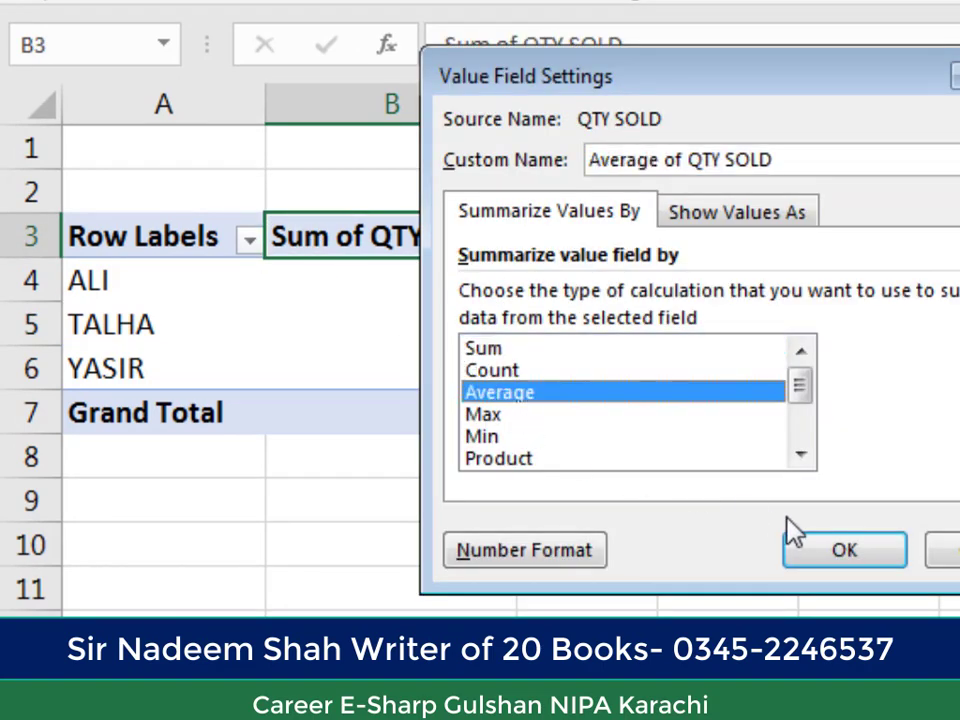
click(845, 552)
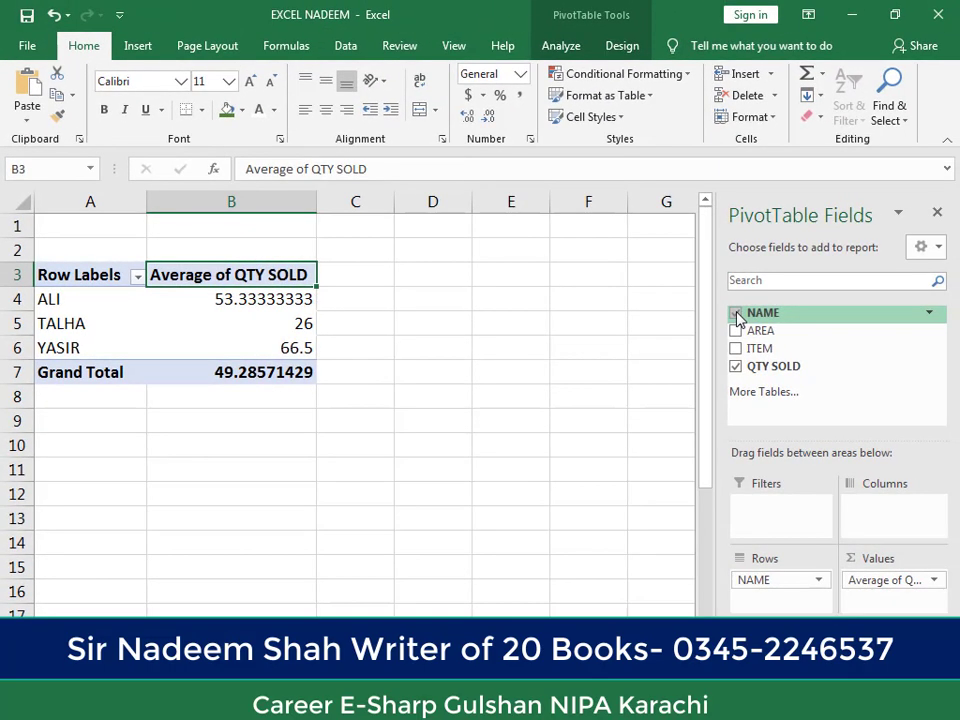
Step: Swap the NAME row field for AREA, check the averages per area, and replace AREA with ITEM
click(736, 314)
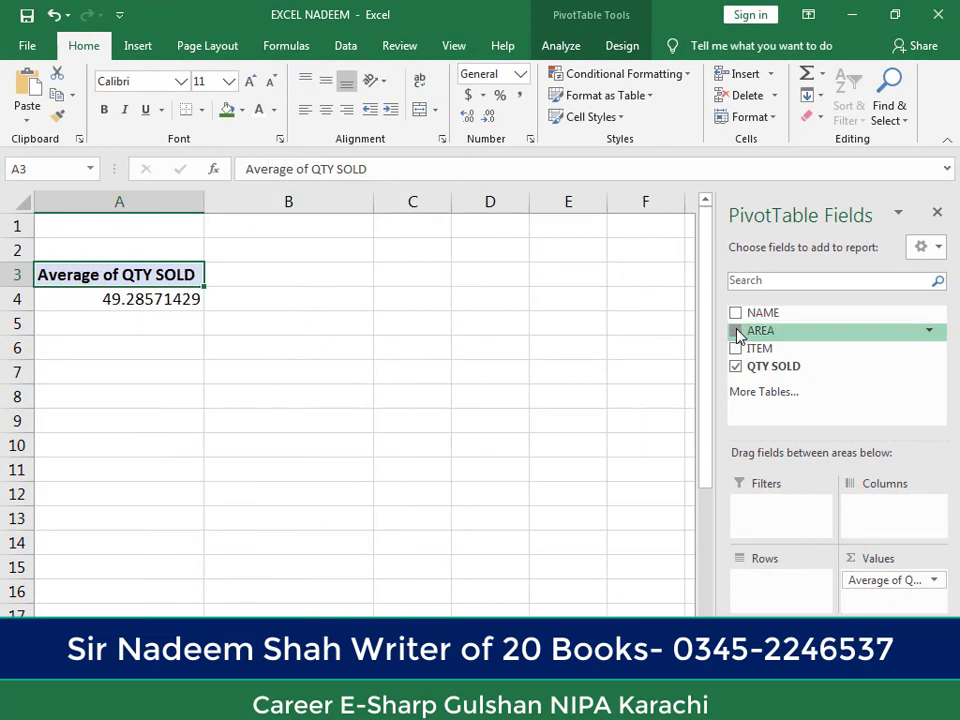
click(737, 333)
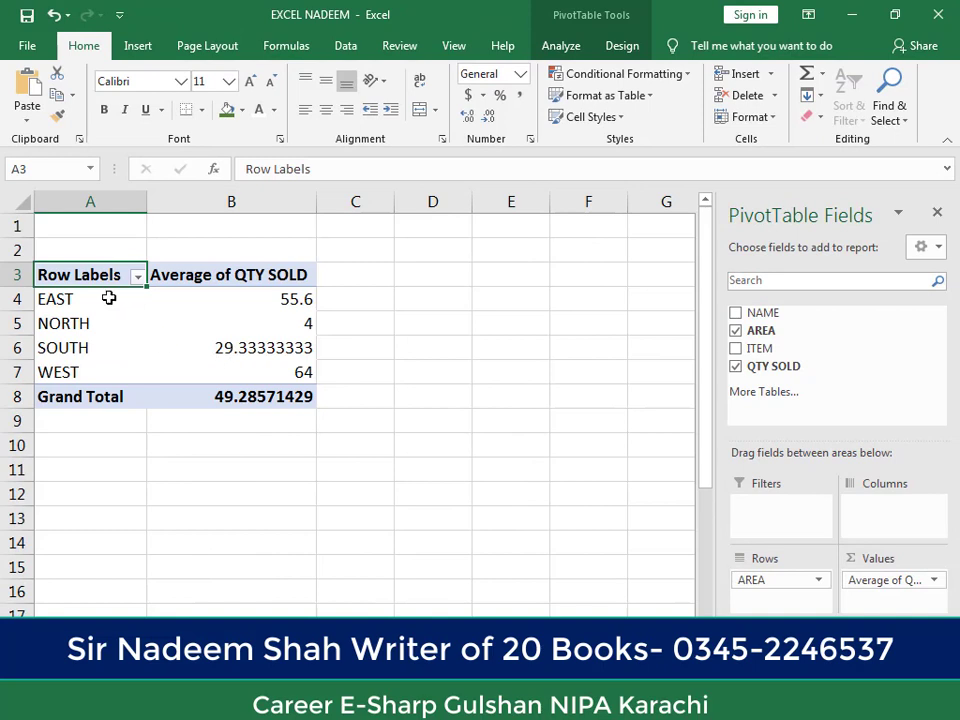
mouse_move(291, 300)
click(736, 330)
click(736, 348)
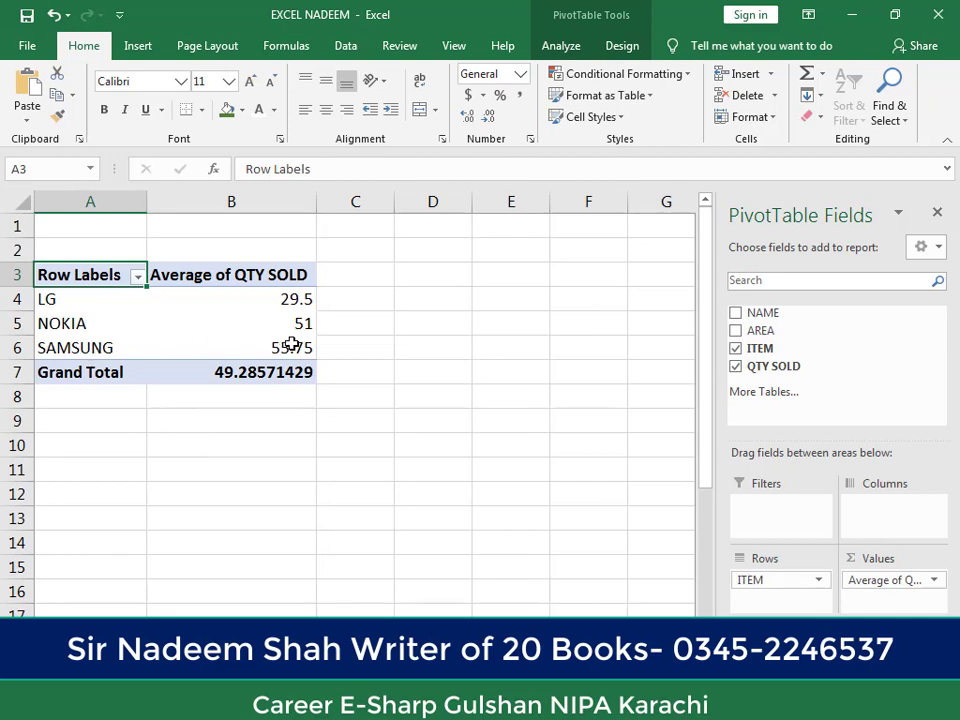
Step: Set the QTY SOLD value field to be summarised by Count for each item
double_click(172, 284)
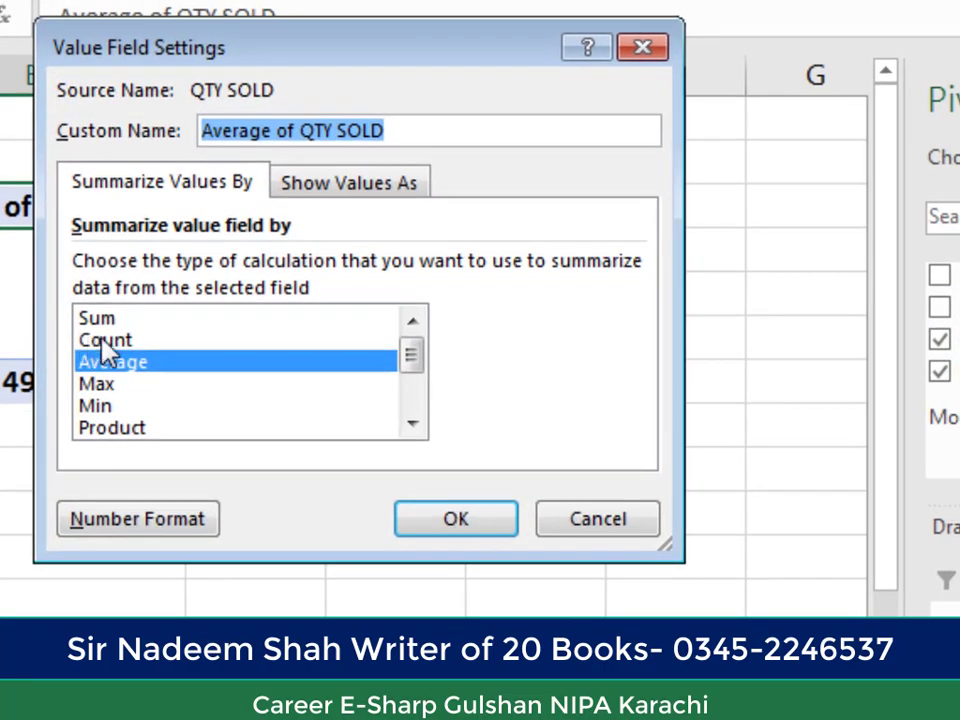
click(270, 349)
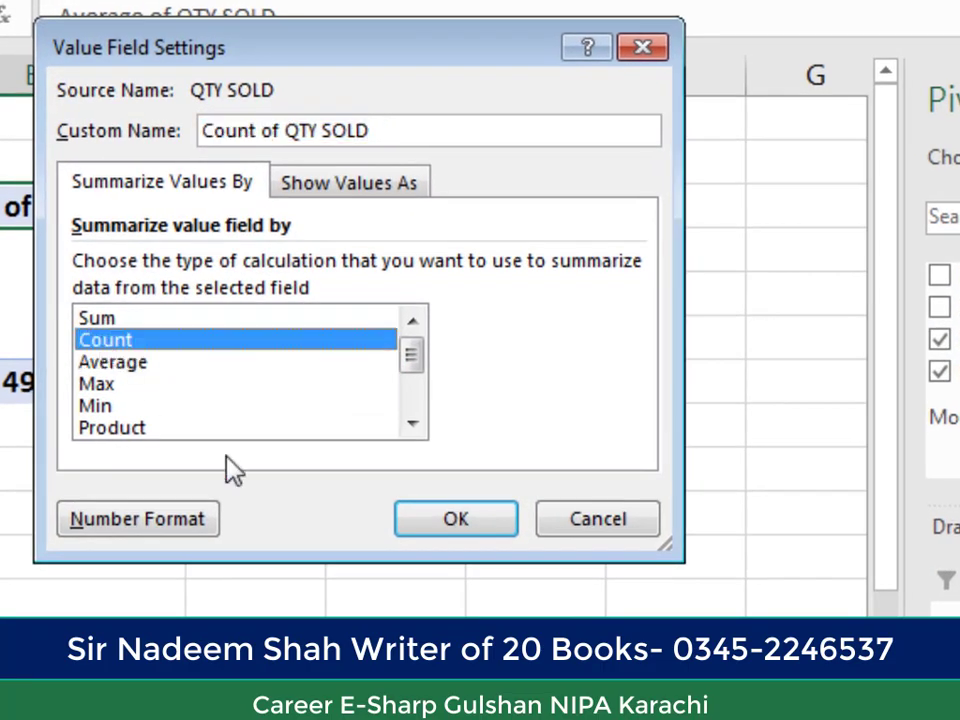
click(437, 522)
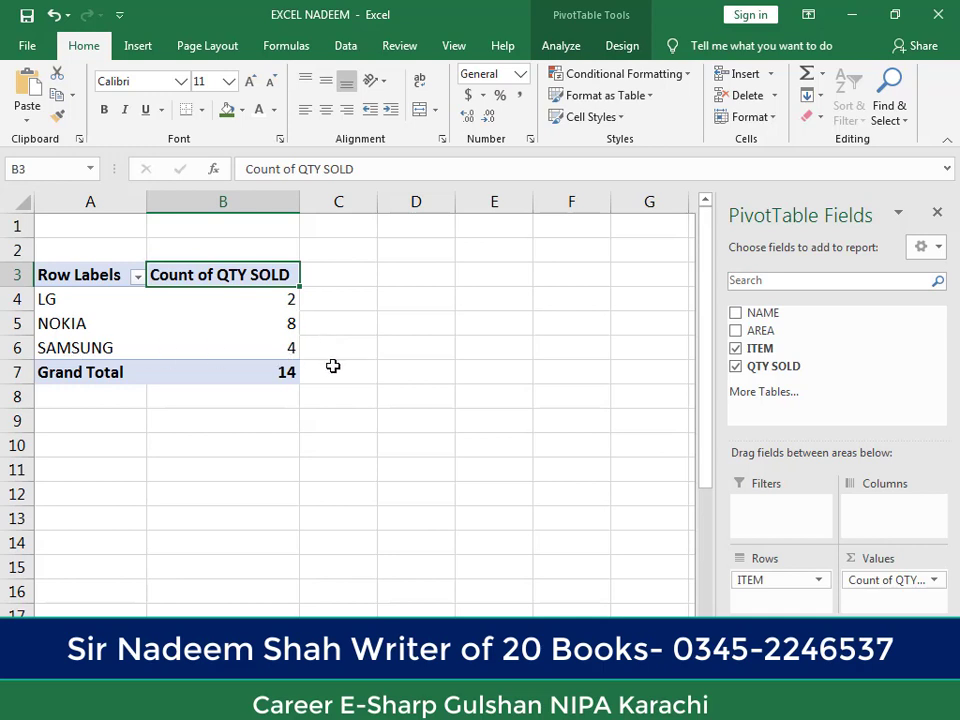
Step: Replace ITEM with NAME as the row field and compare the counts with the neighbouring source worksheet
click(736, 348)
click(735, 313)
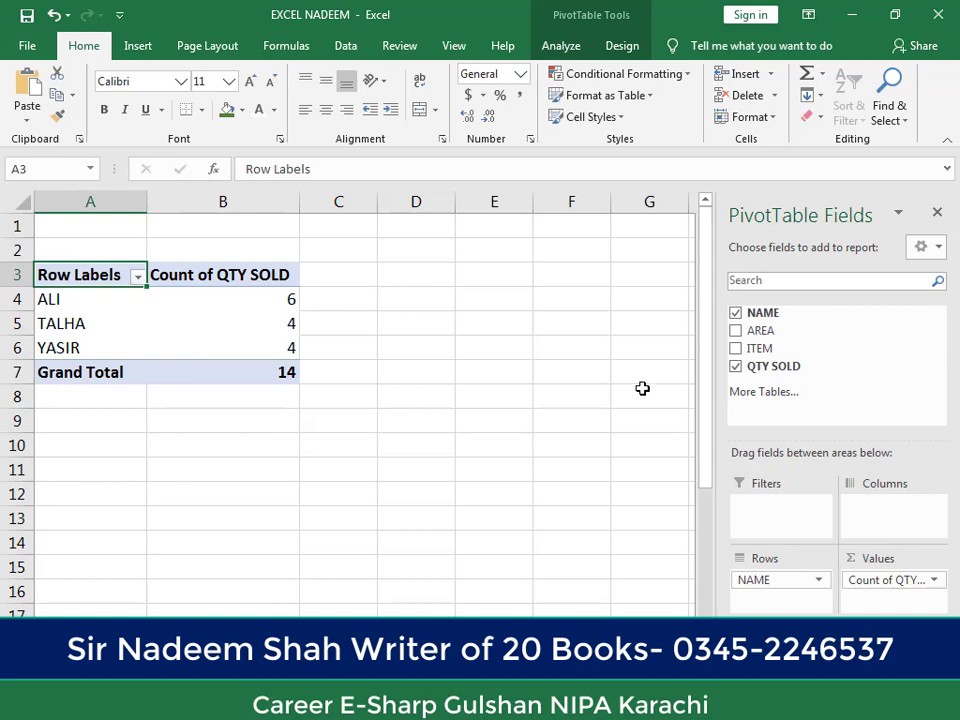
key(ctrl+Page_Up)
key(ctrl+Page_Down)
key(ctrl+Page_Down)
Step: Set the QTY SOLD value field to be summarised by Sum and check the quantities for each name
double_click(170, 276)
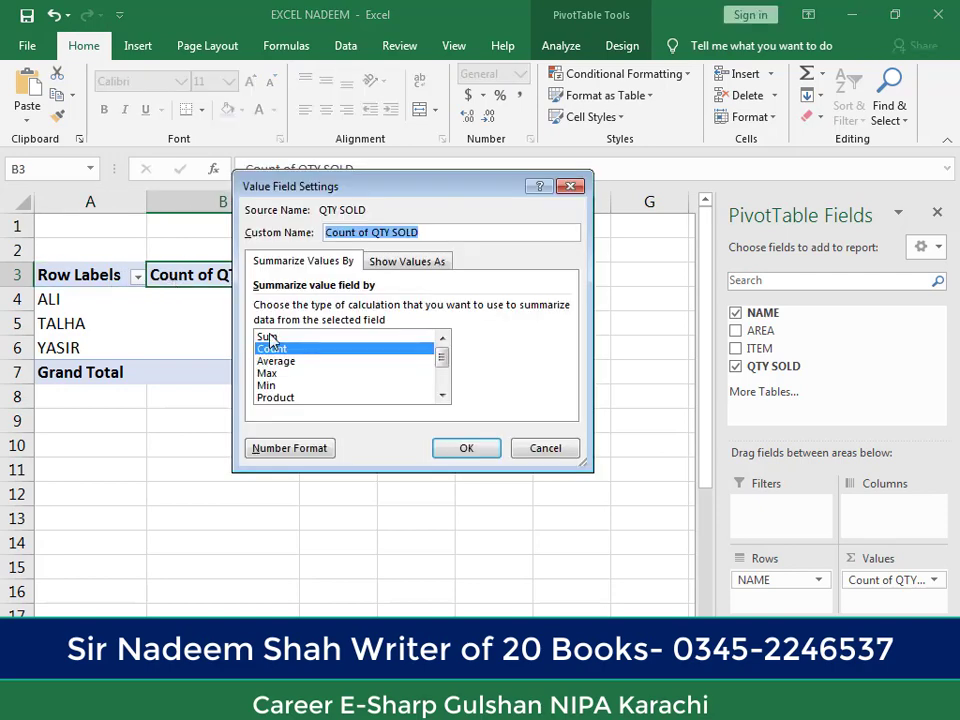
click(268, 337)
click(488, 451)
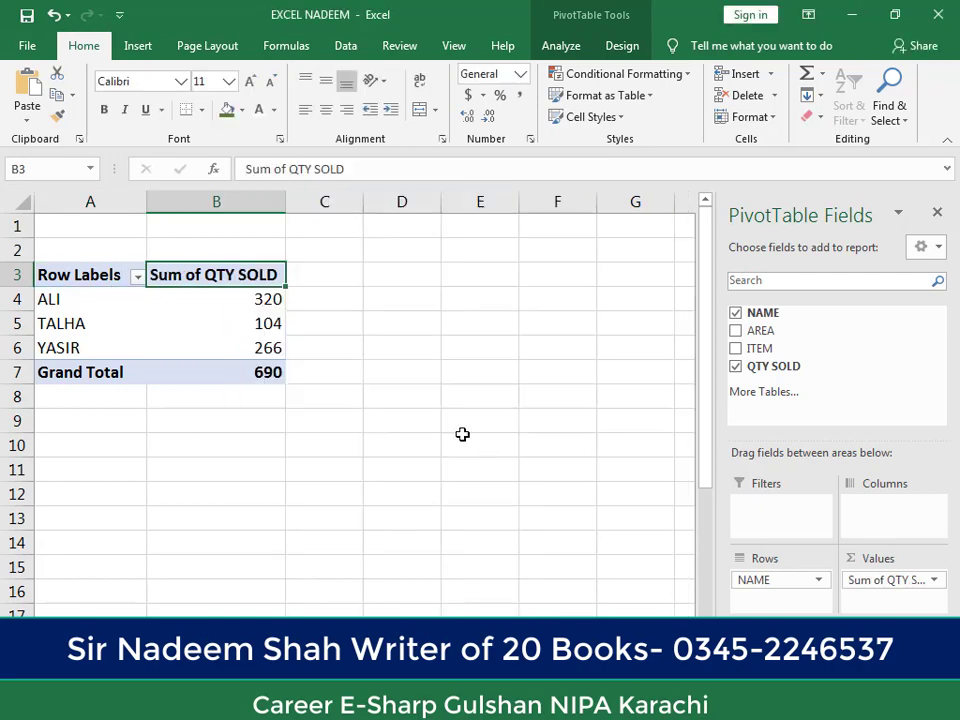
click(225, 320)
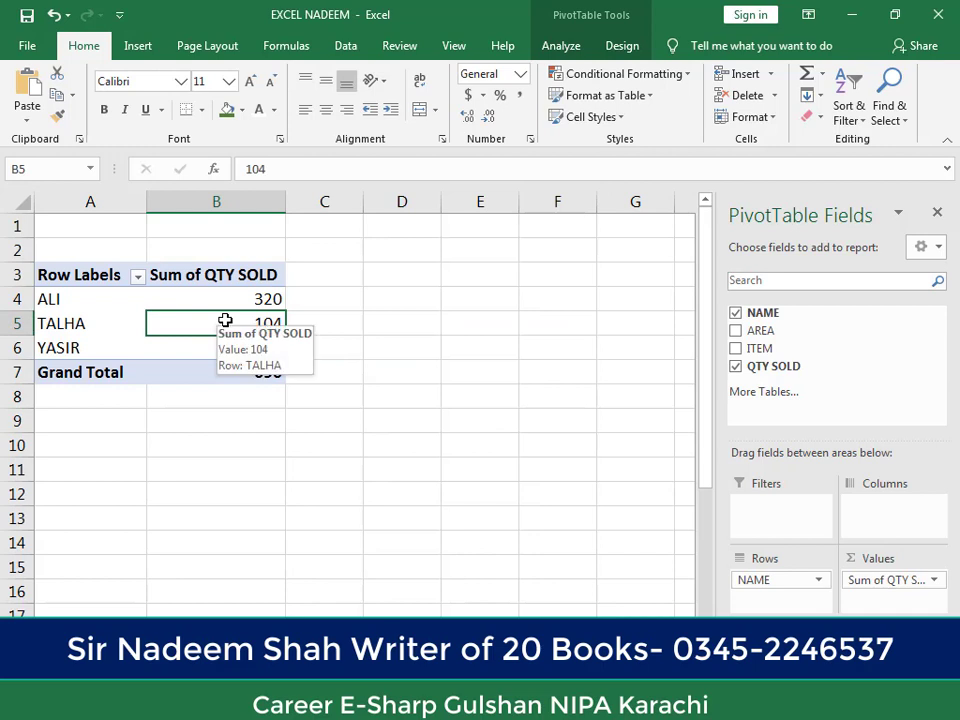
click(232, 299)
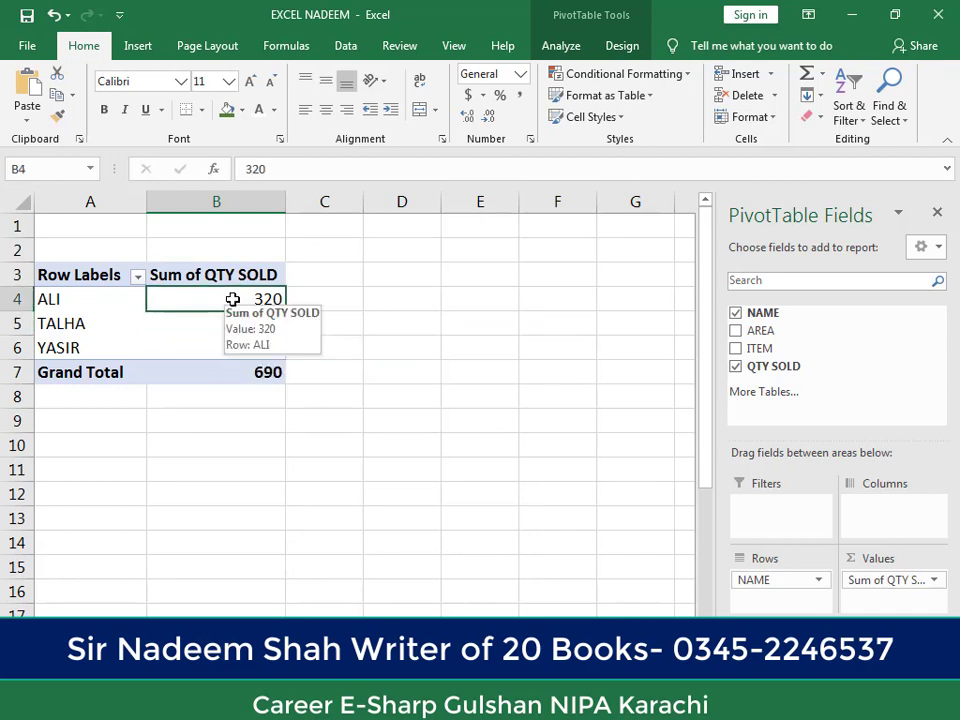
click(205, 342)
click(216, 315)
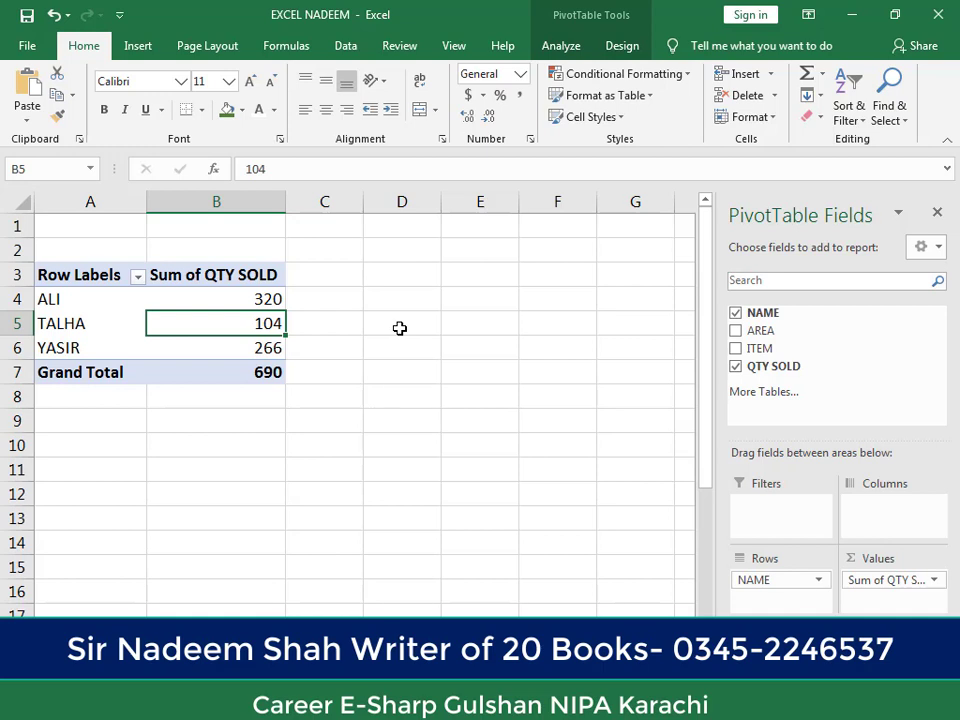
Step: Delete the worksheet that holds the PivotTable
right_click(145, 628)
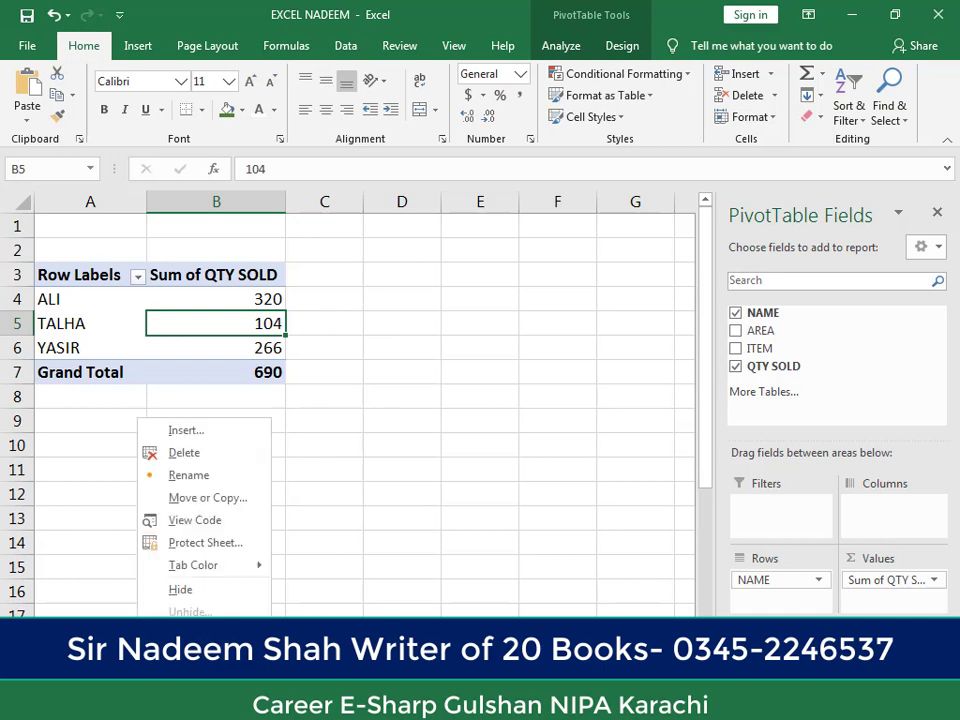
click(204, 457)
click(438, 403)
Step: Create a PivotTable from the range PIVOT1!$A$2:$D$16 in a new worksheet
click(101, 333)
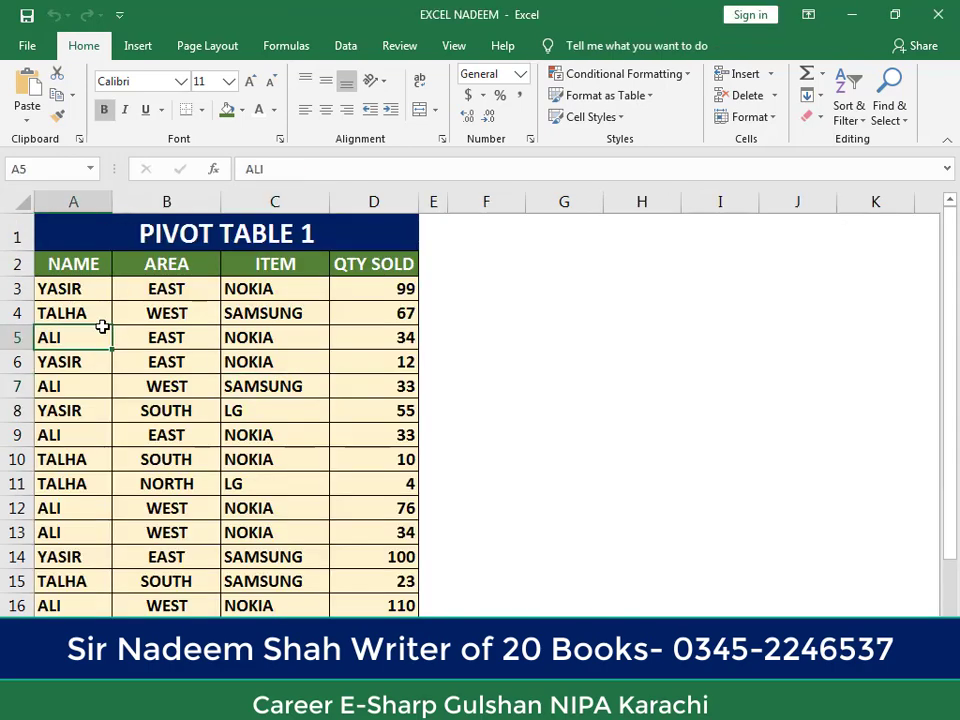
click(138, 46)
click(38, 90)
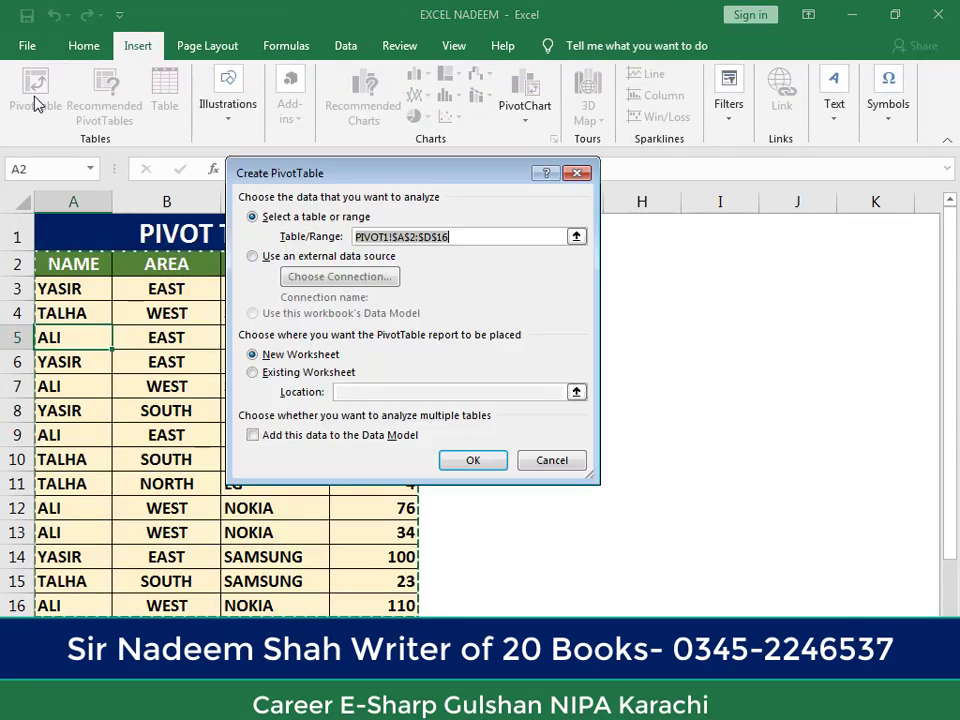
click(290, 356)
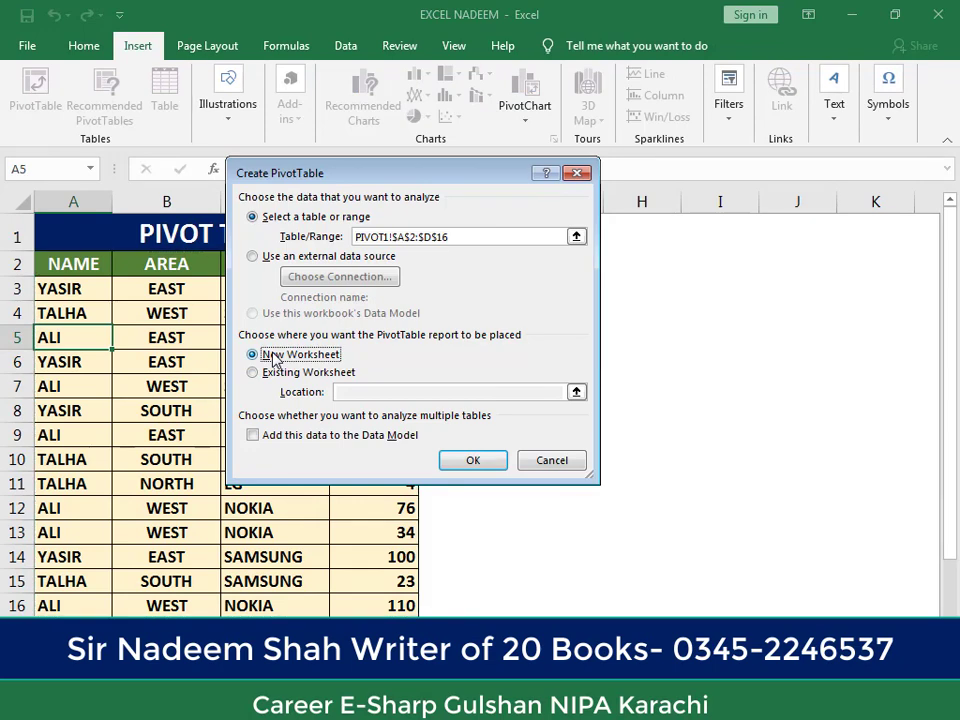
click(465, 464)
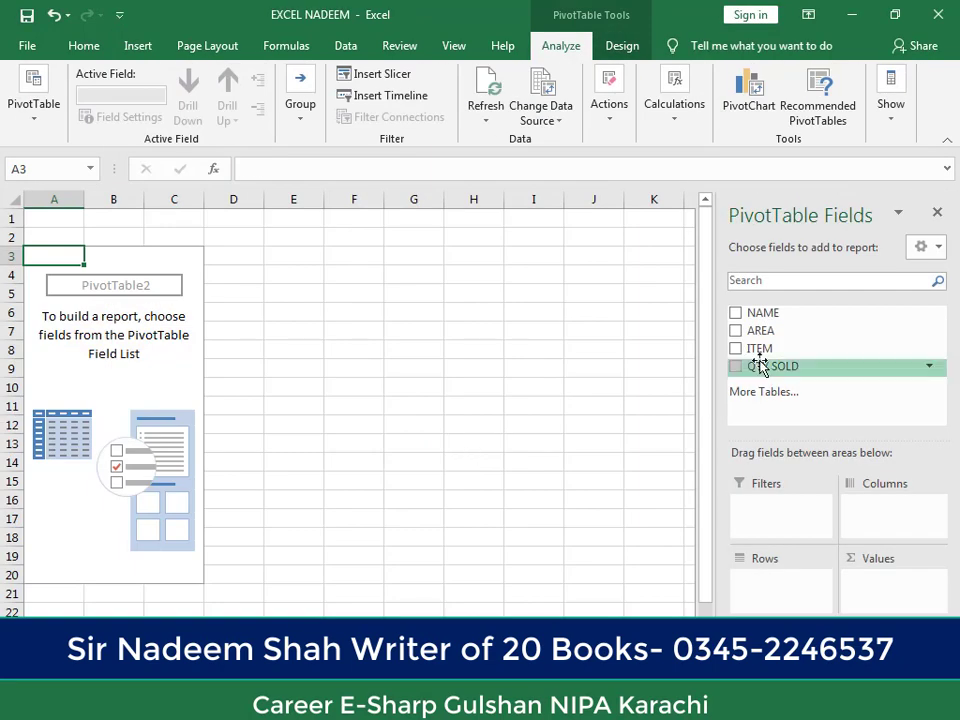
Step: Add QTY SOLD as the values, try NAME and AREA as row fields, and leave only ITEM in the rows
click(735, 313)
click(736, 366)
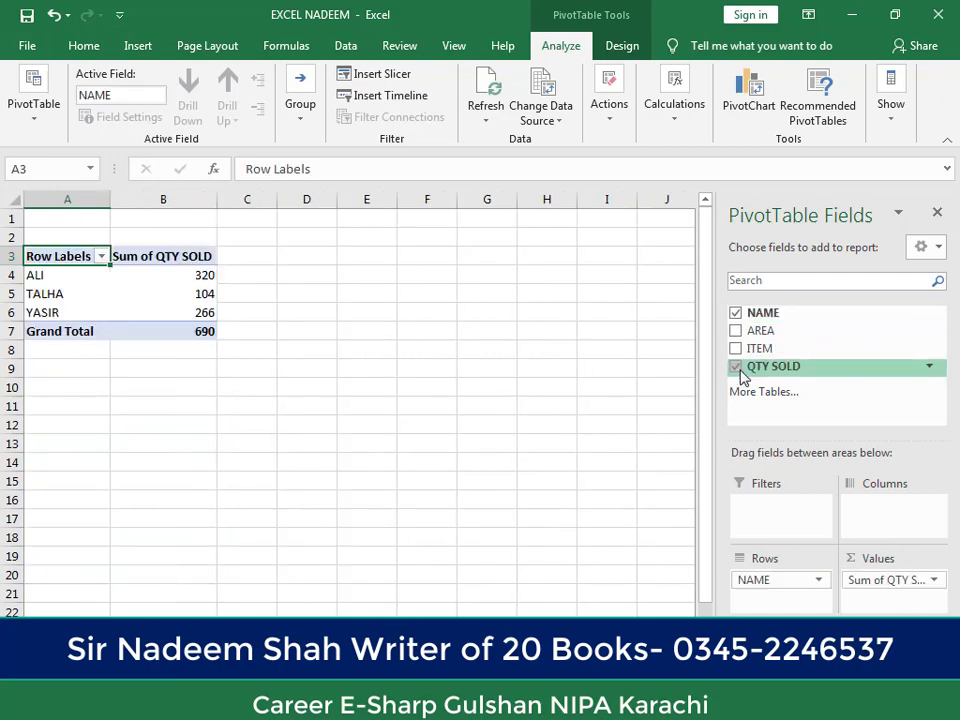
click(735, 313)
click(736, 331)
click(736, 331)
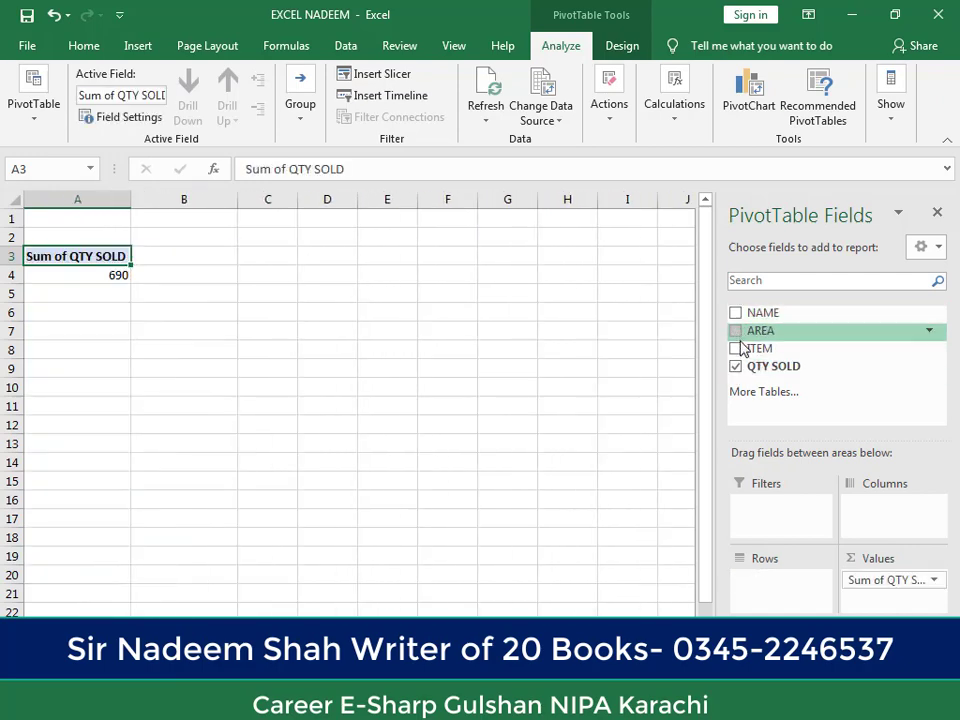
click(736, 348)
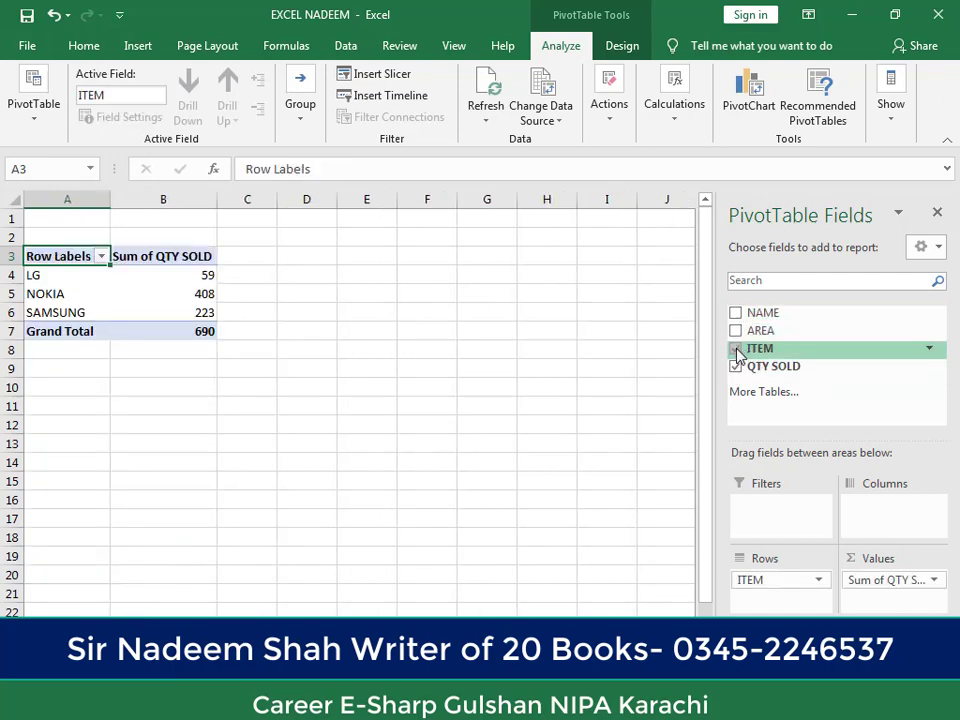
Step: Review the summary calculation options for the QTY SOLD value field without changing them, and check the NOKIA quantity
click(137, 262)
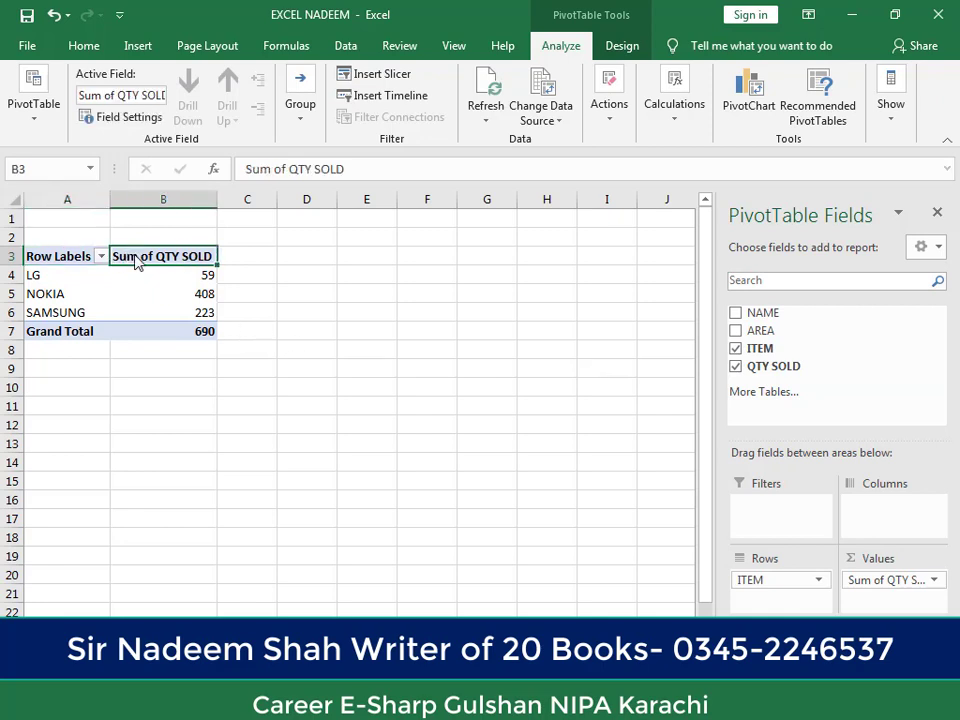
double_click(137, 262)
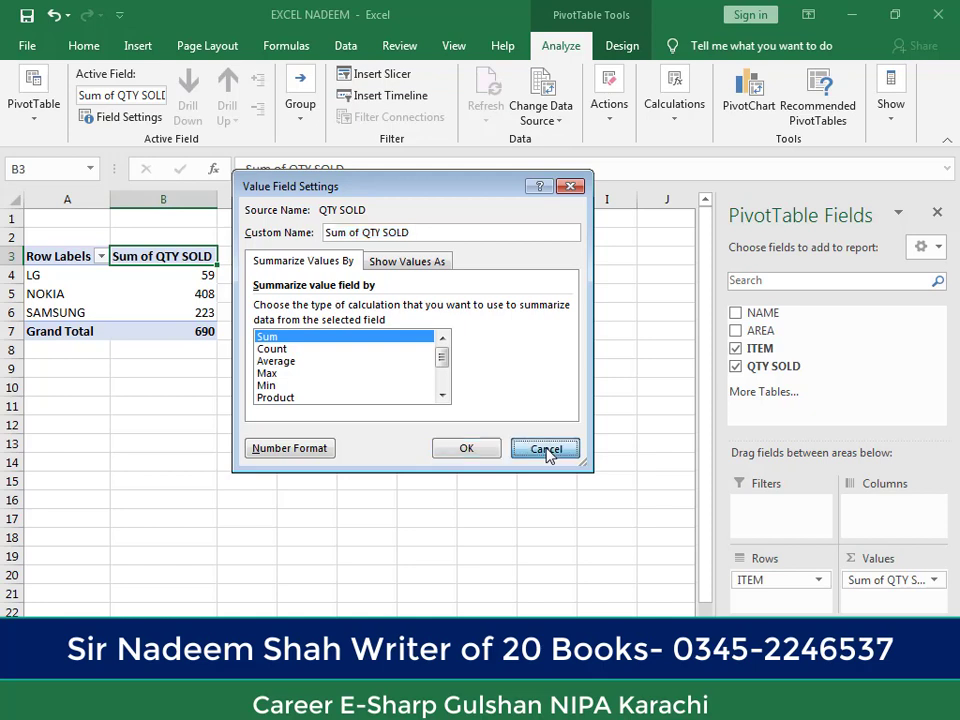
click(547, 450)
click(163, 289)
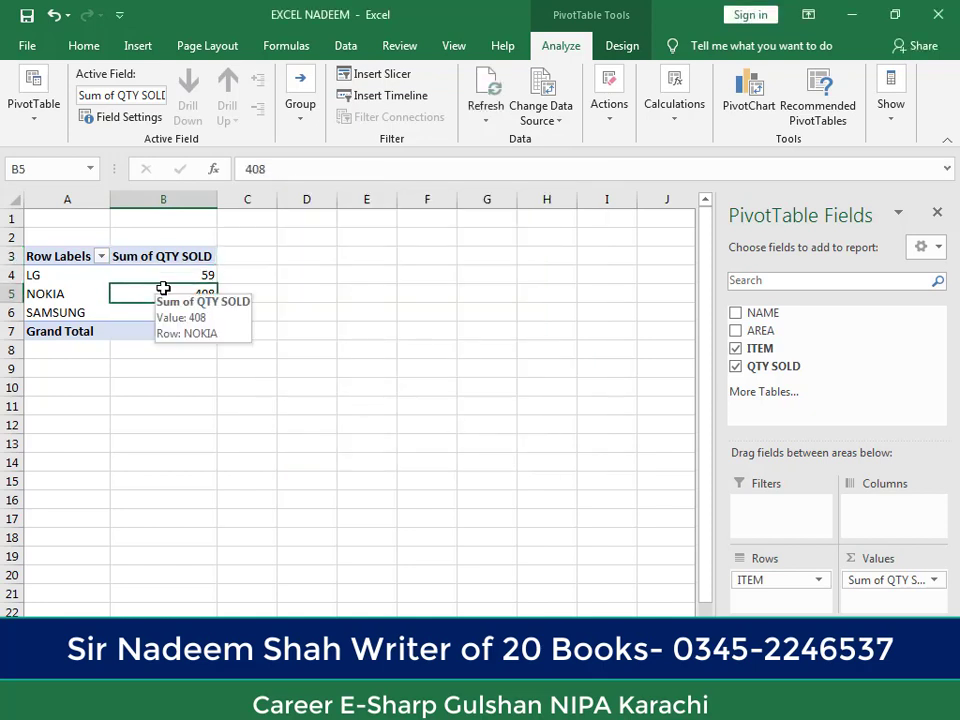